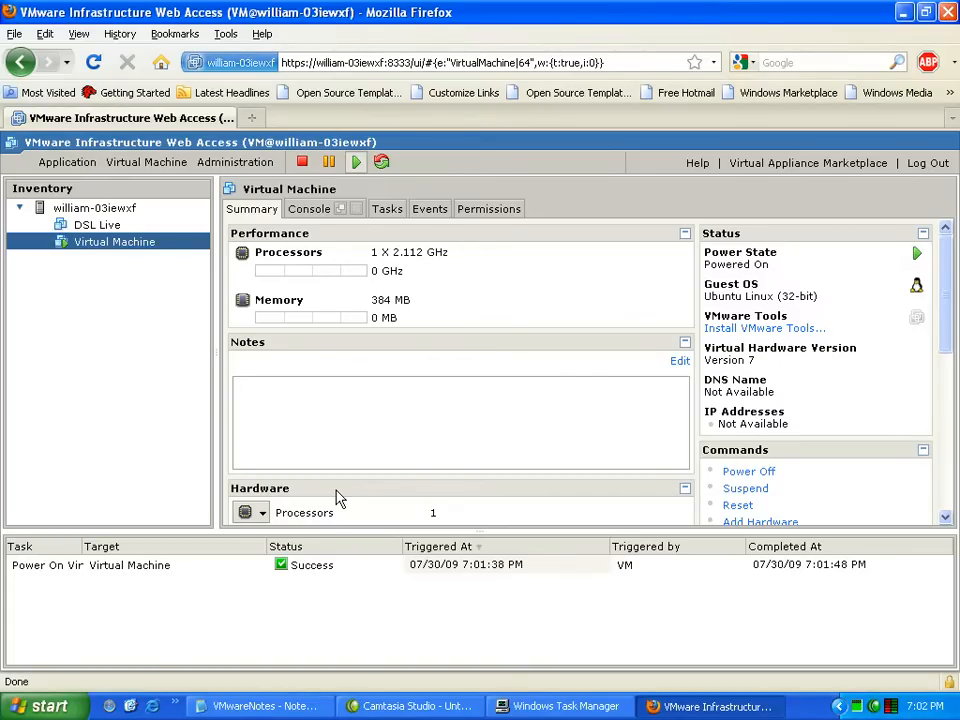
- Switch the powered-on Virtual Machine to its Console tab
left_click(314, 214)
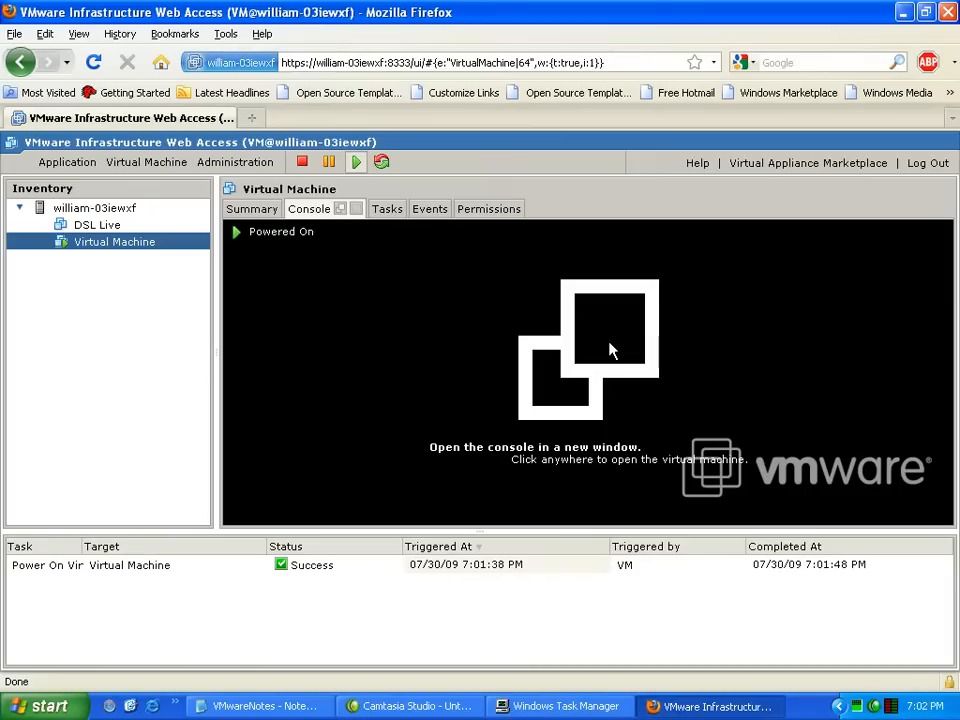
- Open the Virtual Machine's console in a separate VMware Remote Console window at the Username prompt
left_click(610, 348)
left_click(615, 437)
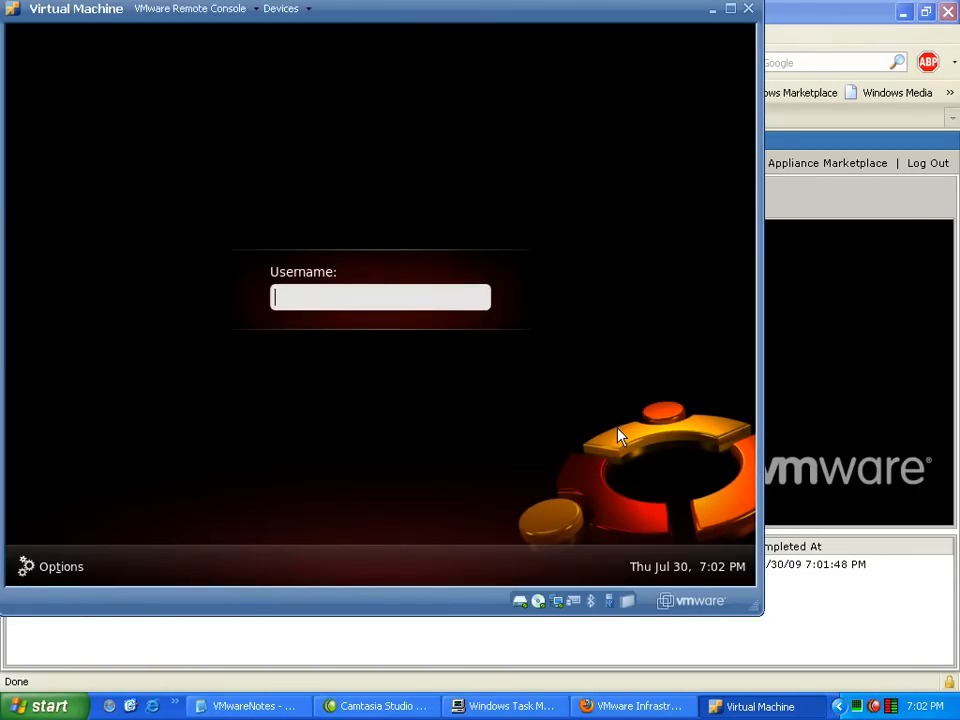
- Reposition the console window and make a first login attempt with the username and password
left_click_drag(370, 13, 396, 21)
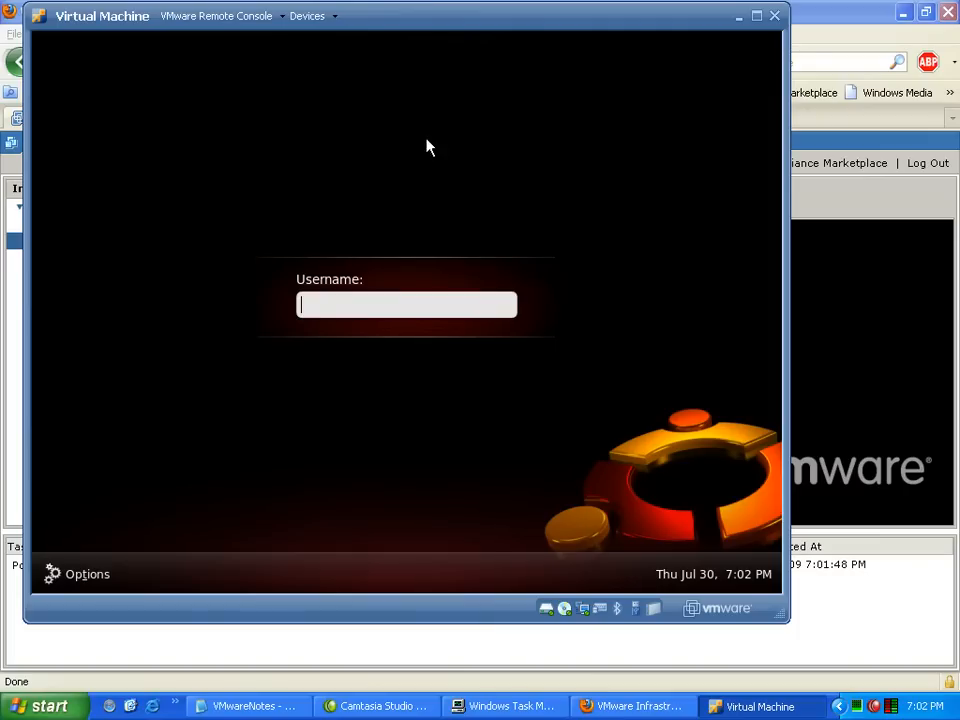
left_click(418, 272)
type("wbowen")
key("Return")
type("•••••")
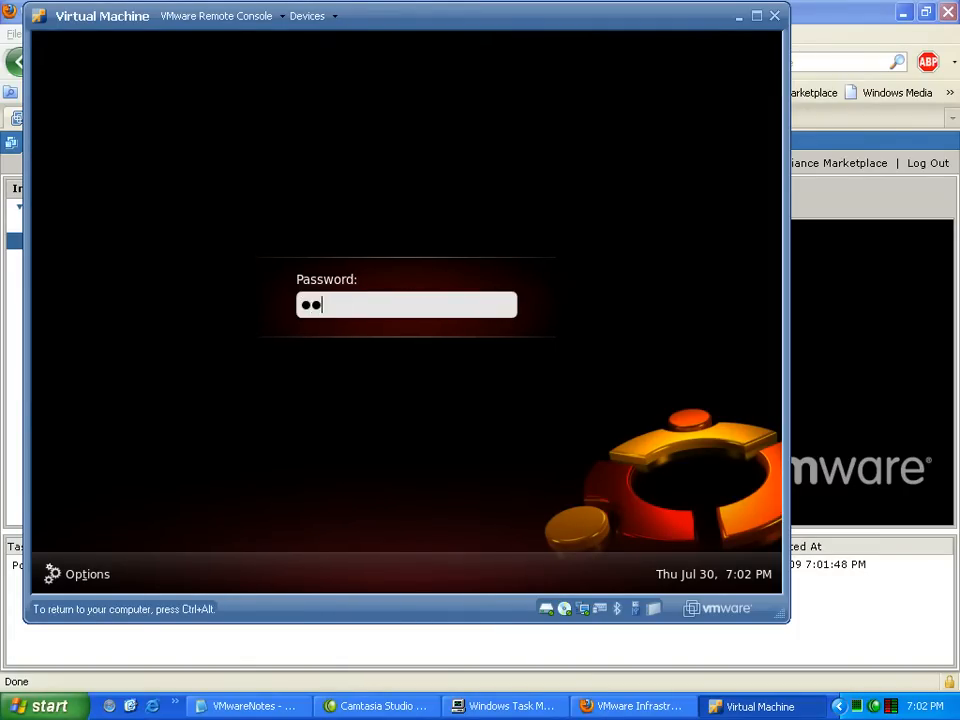
key("Return")
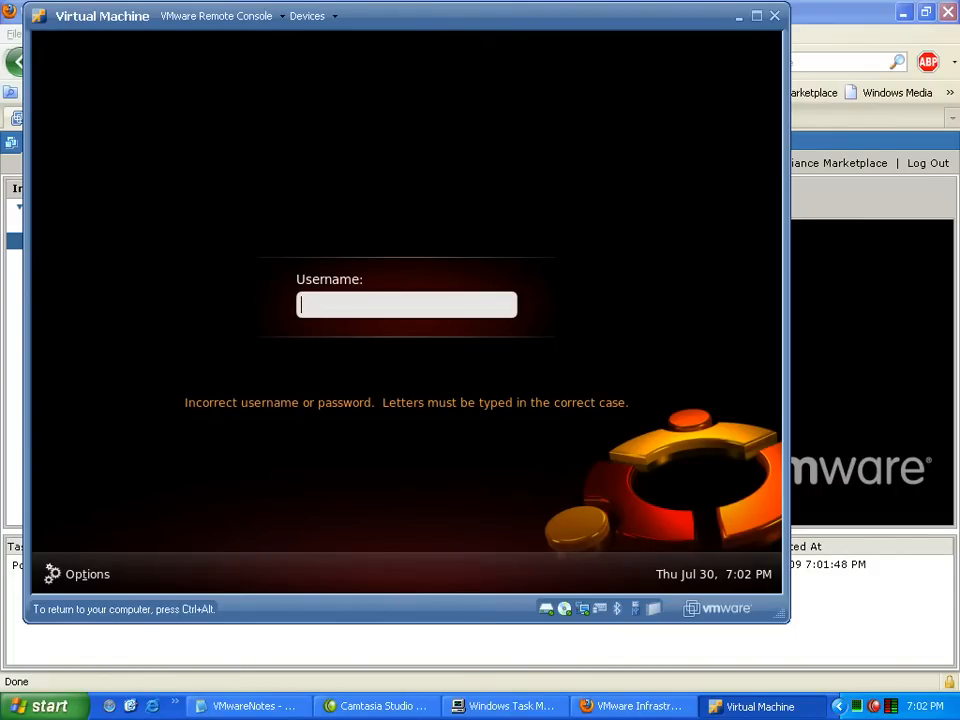
- Retry the login with the username and password, fixing typos, to reach the Ubuntu desktop
type("r")
key("BackSpace")
type("wbowen")
key("Return")
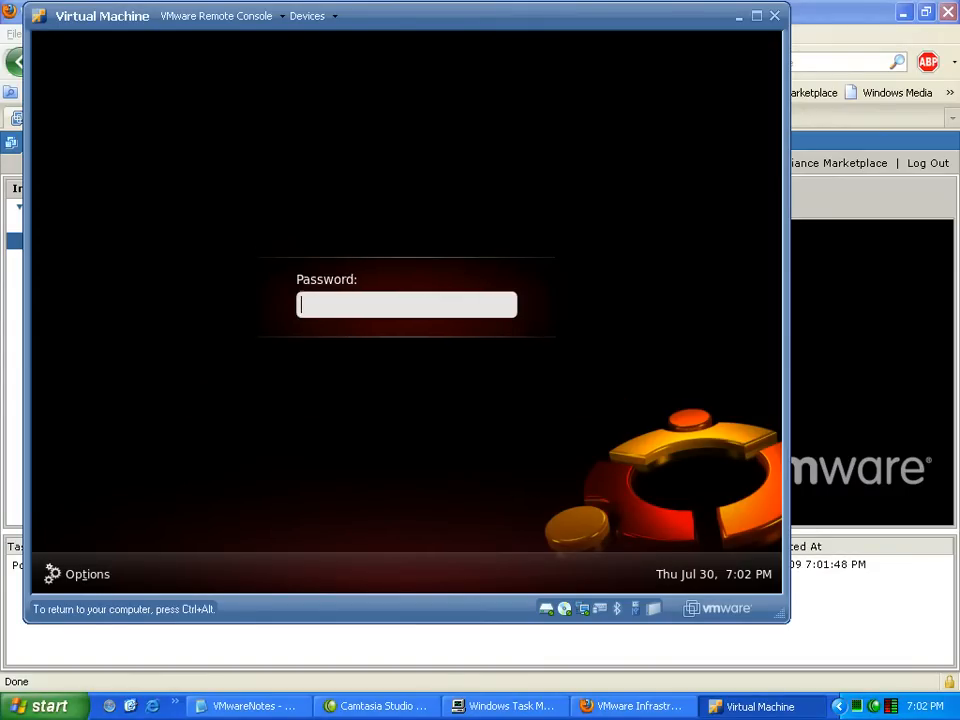
type("**")
key("BackSpace")
key("BackSpace")
type("********")
key("Return")
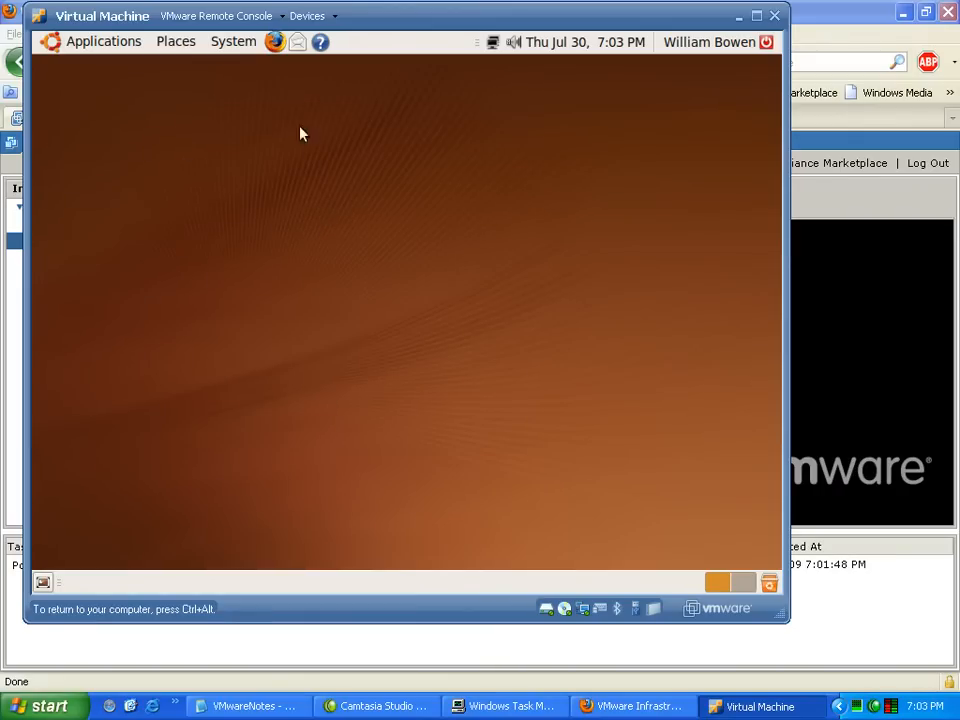
- Open a Terminal from Applications > Accessories and run sudo /opt/lampp/lampp
left_click(85, 41)
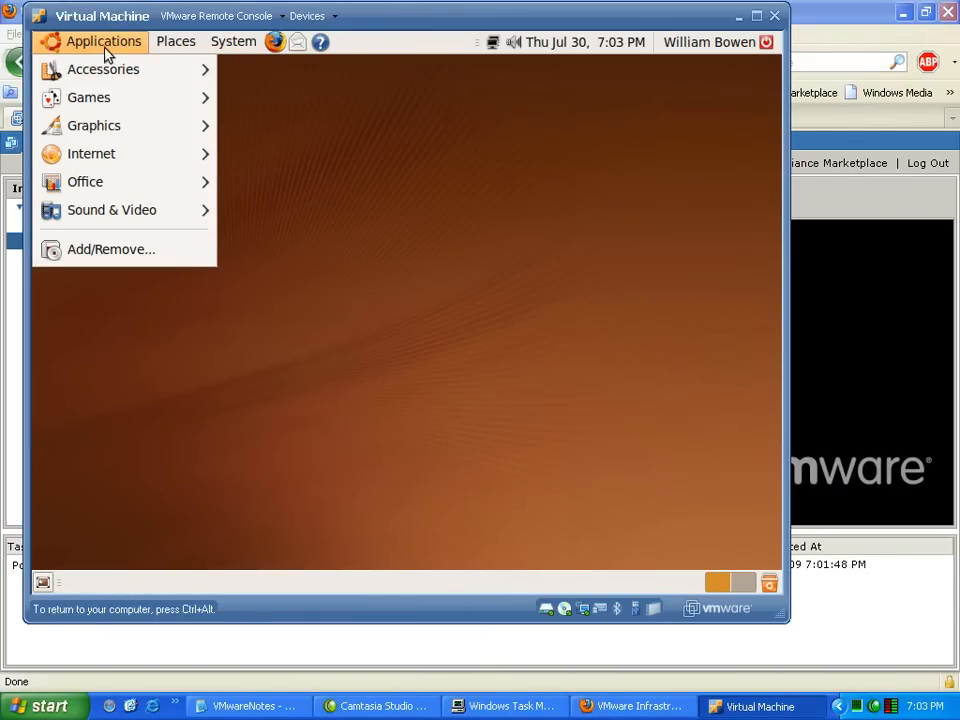
mouse_move(125, 72)
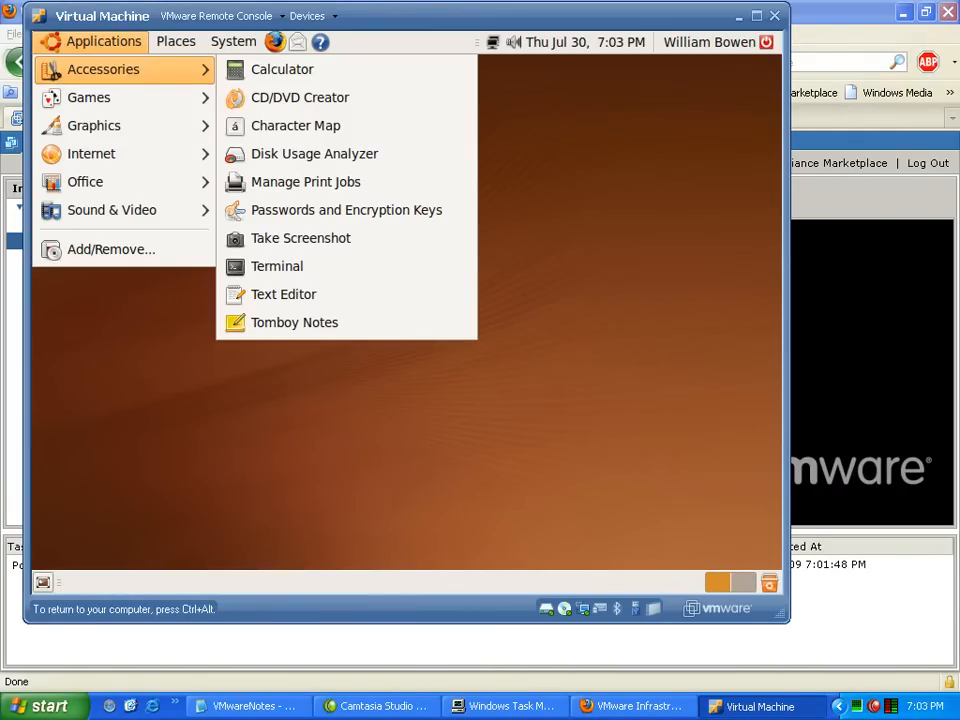
left_click(340, 274)
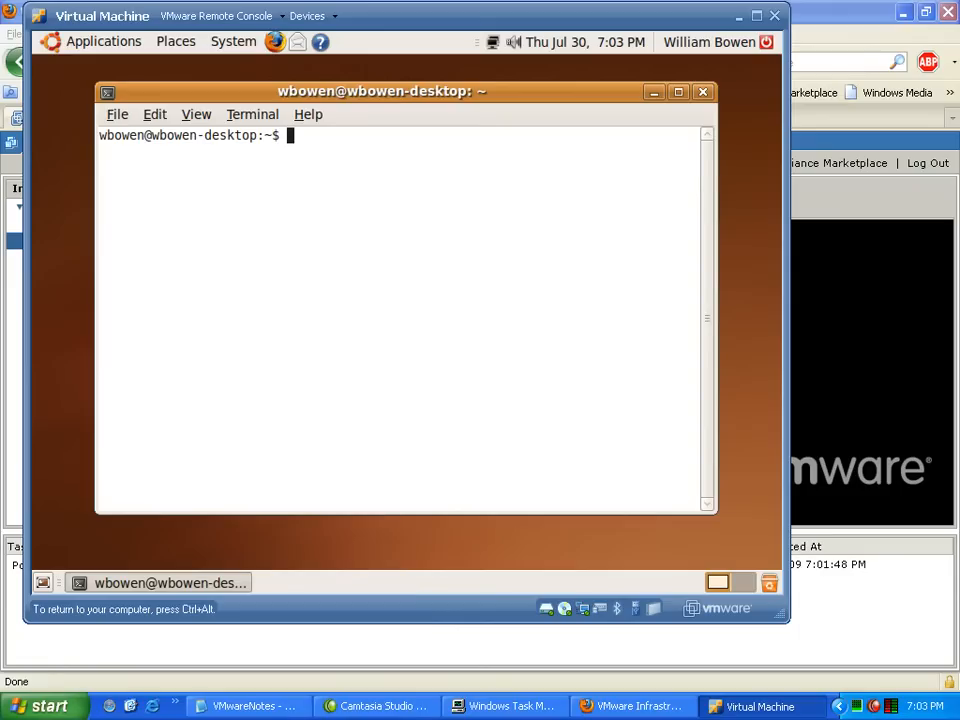
type("sudo /opt/lampp/lampp")
key("Return")
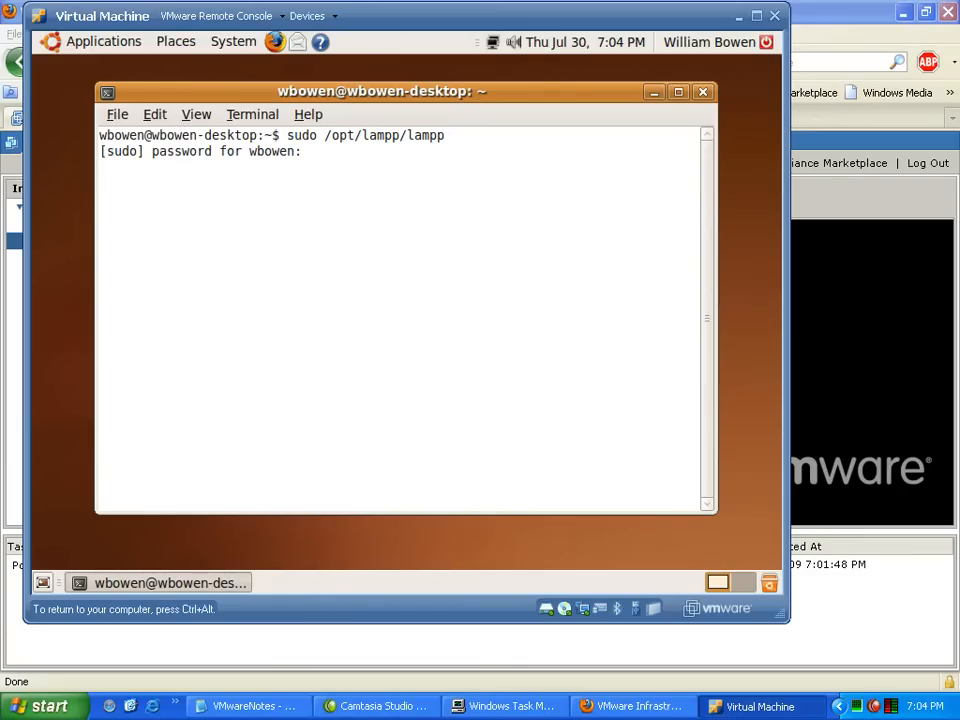
- Submit the sudo password, then run sudo /opt/lampp/lampp start to launch Apache, MySQL and ProFTPD
key("Return")
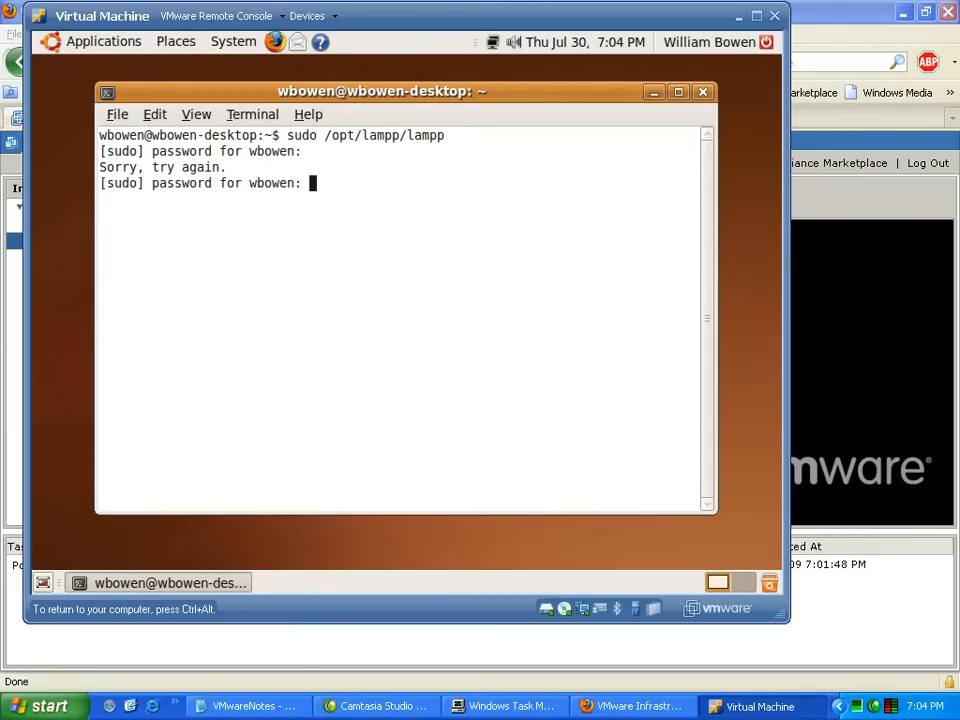
key("Return")
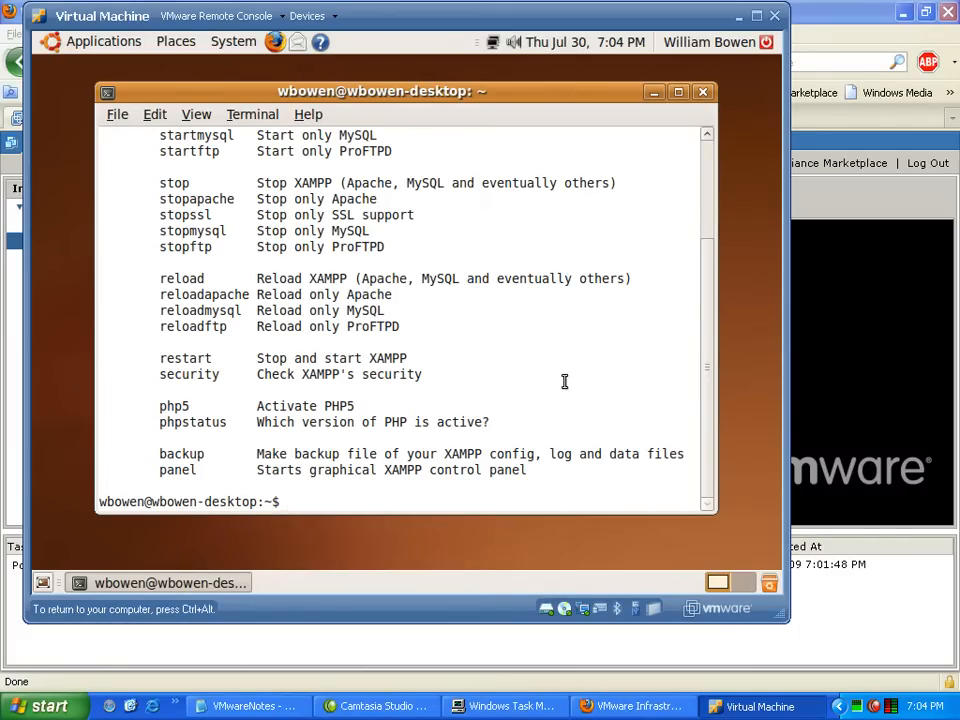
scroll(700, 300, "up", 5)
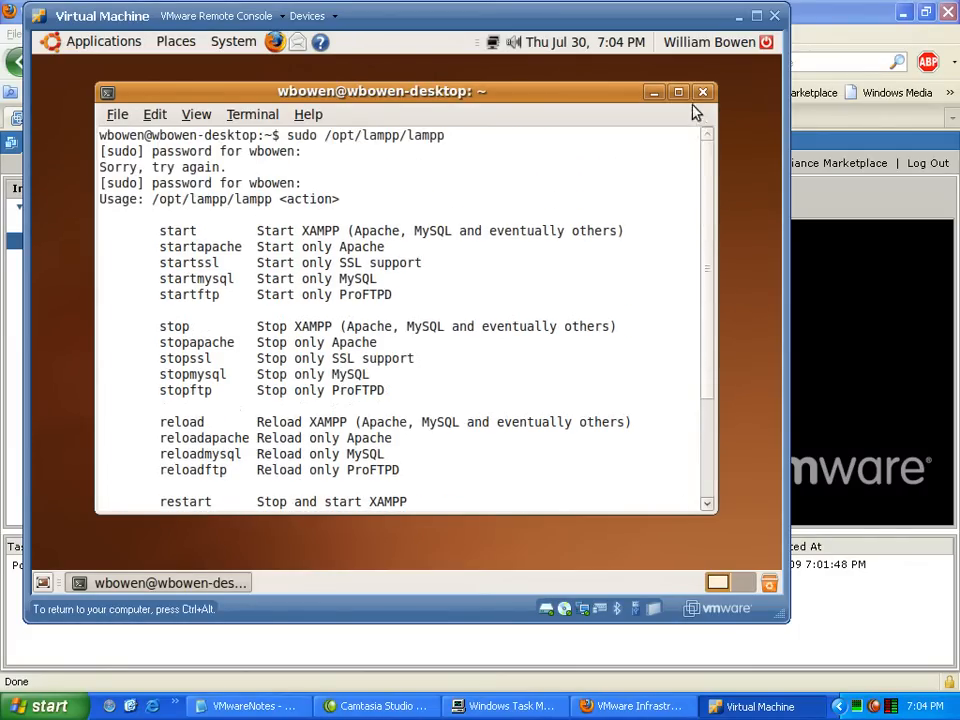
scroll(710, 250, "down", 1)
scroll(712, 400, "down", 3)
type("sudo /op")
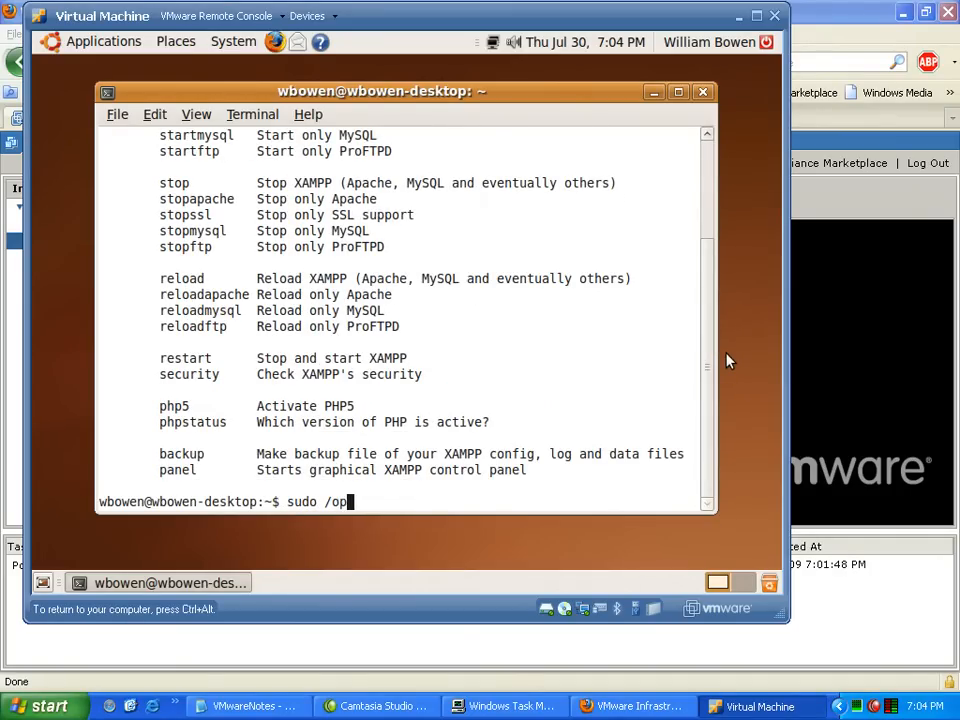
type("t/lampp/lampp ")
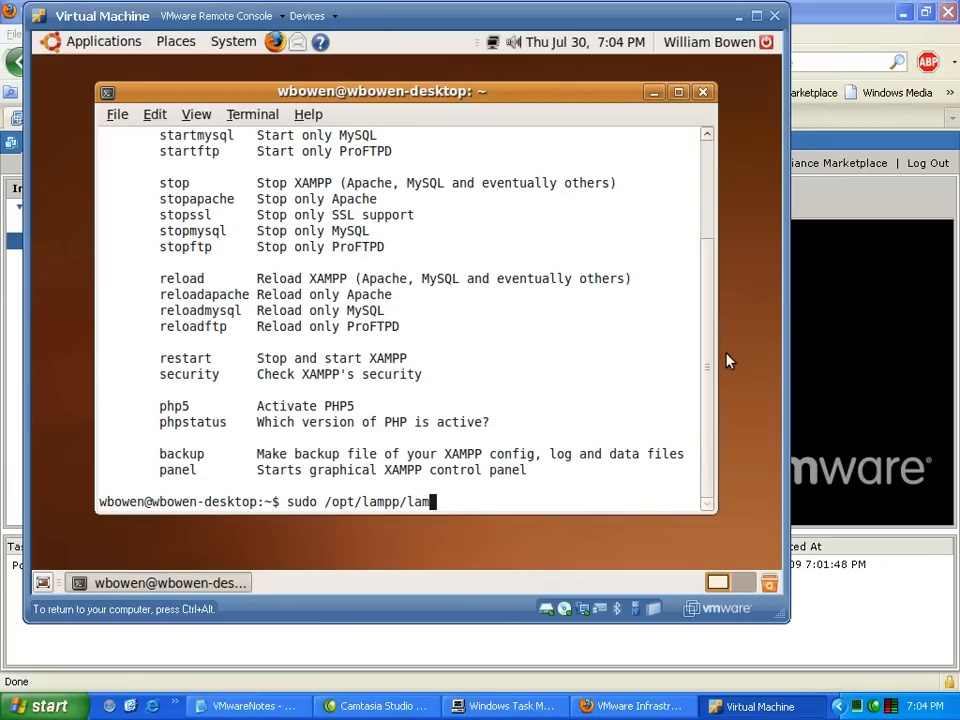
type("start")
key("Return")
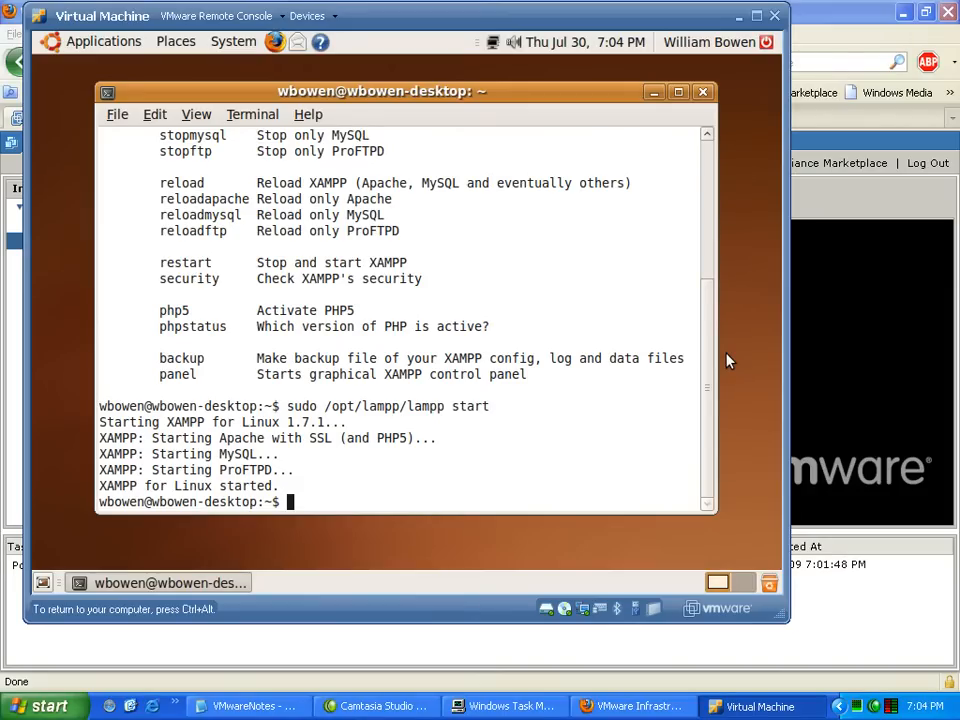
- Run ifconfig to reveal the guest's eth0 address 192.168.43.129, then bring up the host Start menu
type("ifconfig")
key("Return")
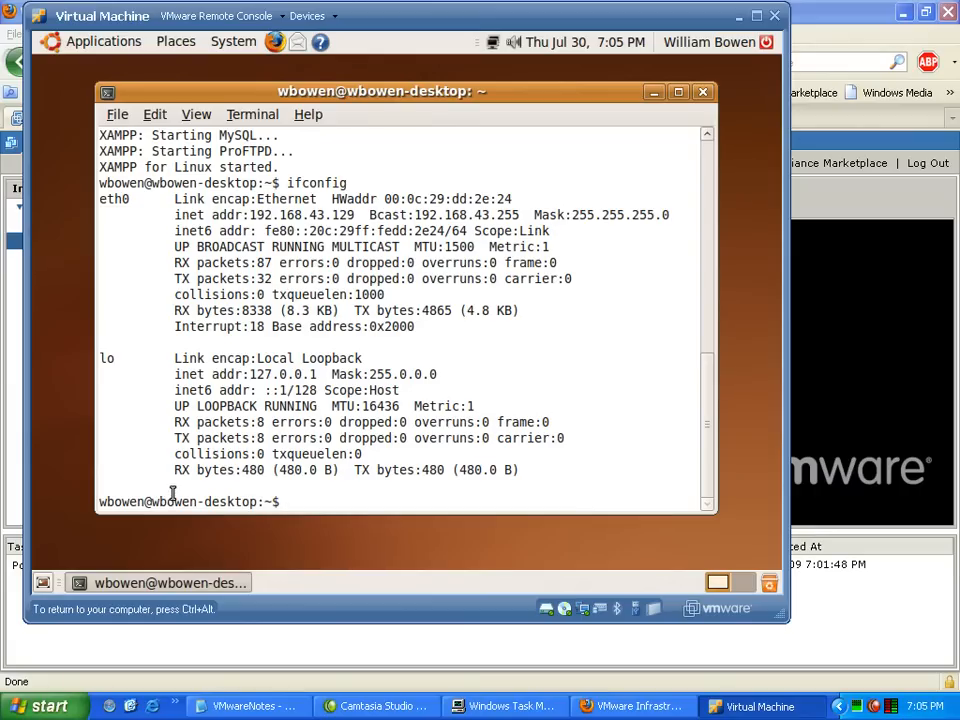
left_click(44, 707)
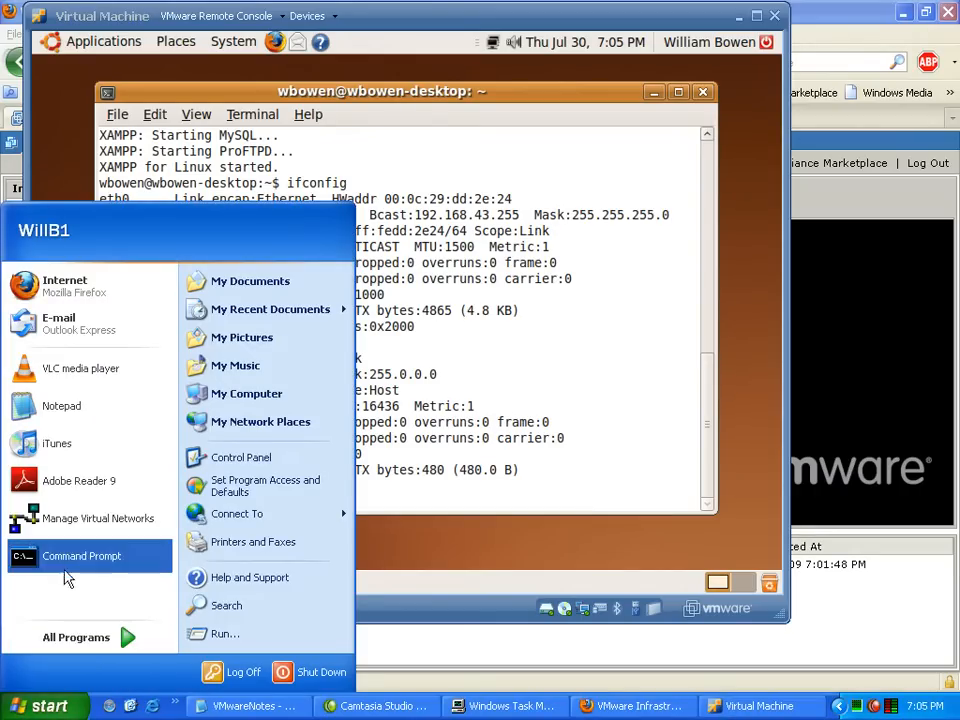
- Launch Manage Virtual Networks to open the Virtual Network Editor summary
left_click(81, 522)
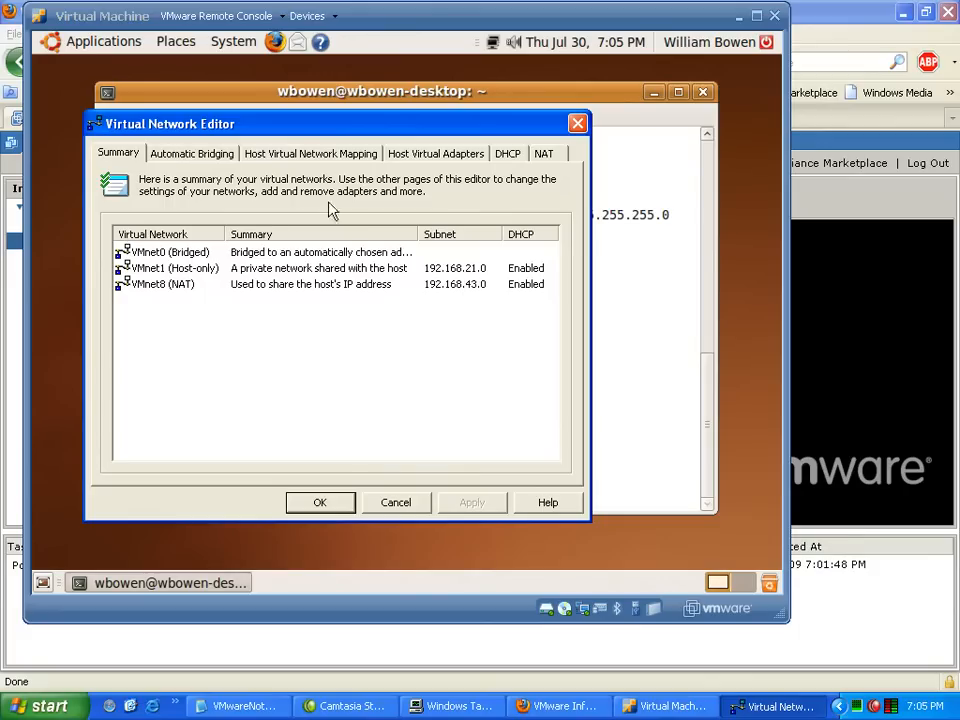
- Review the Bridging, Mapping, Adapters, DHCP and NAT tabs, cancel the editor, and refocus the VM console
left_click(209, 158)
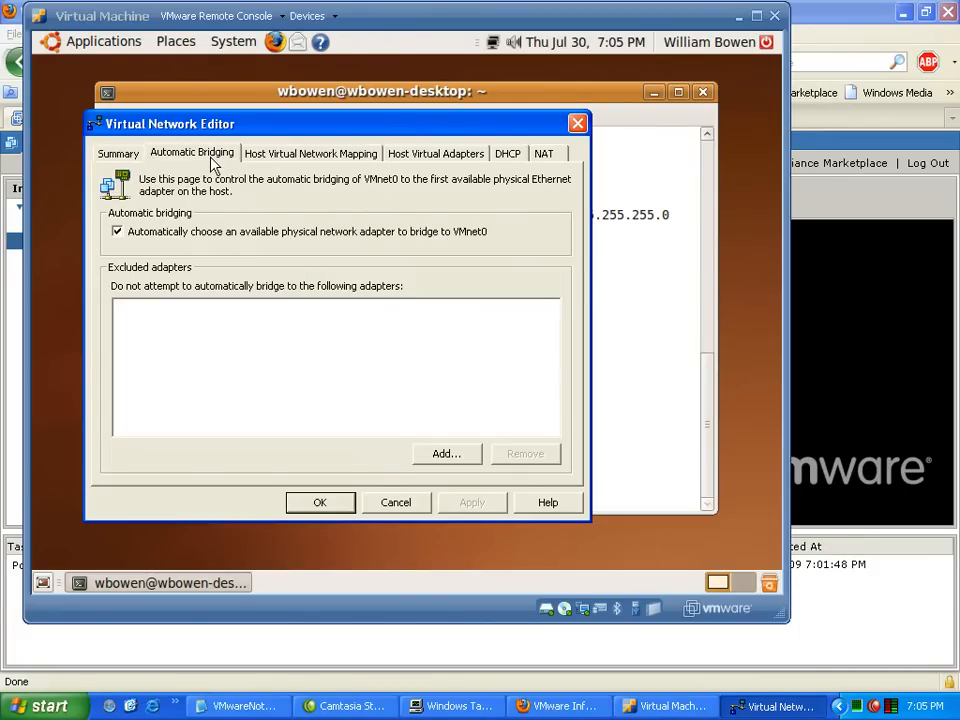
left_click(299, 156)
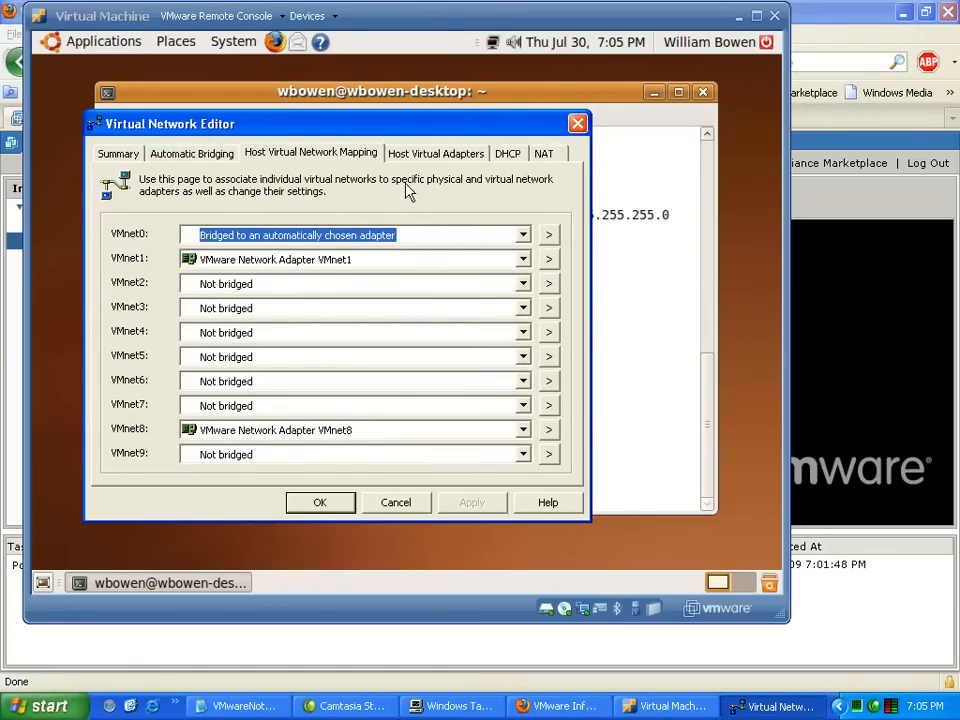
left_click(443, 158)
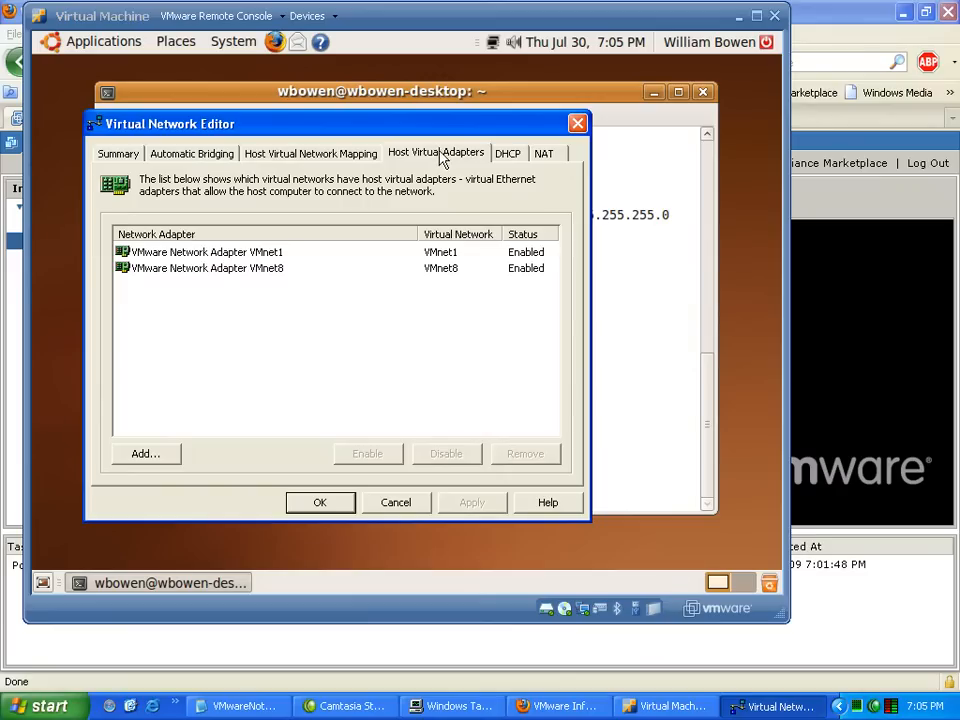
left_click(508, 160)
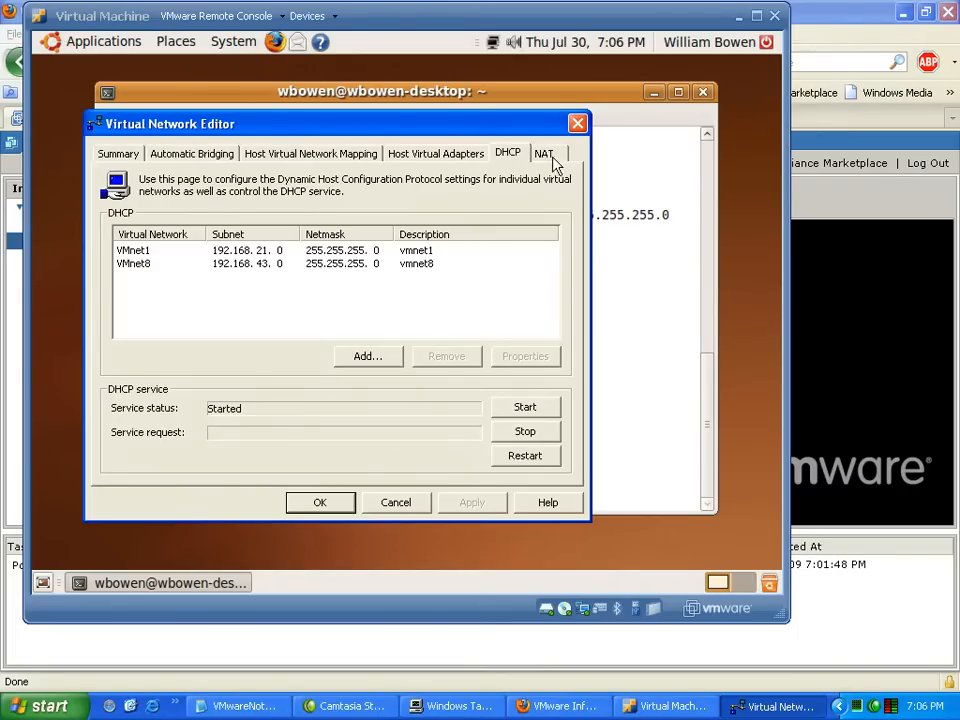
left_click(549, 156)
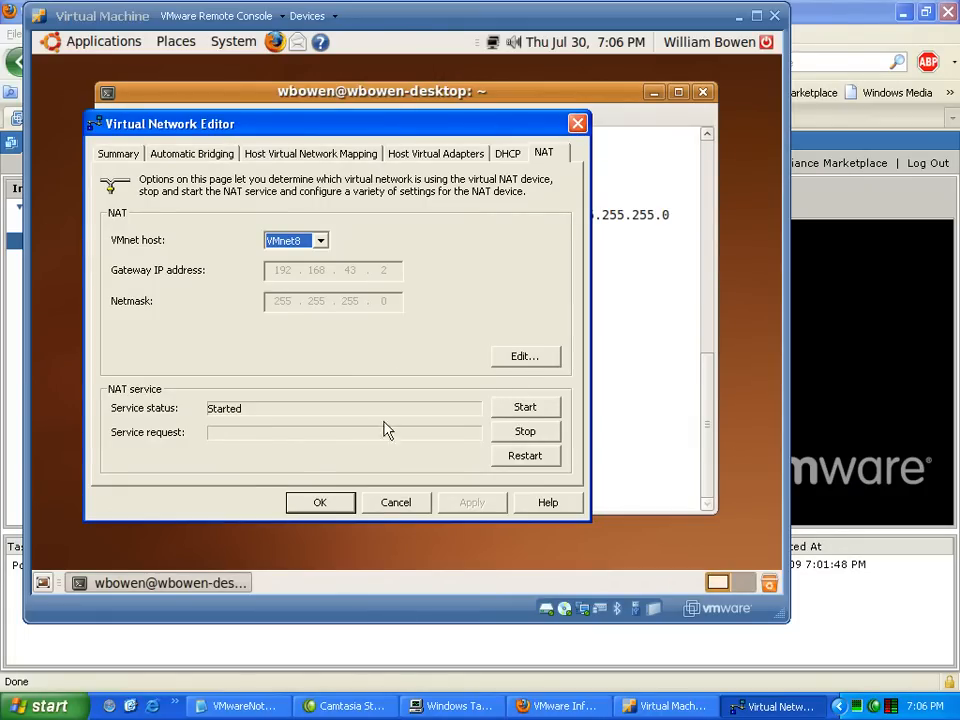
left_click(395, 502)
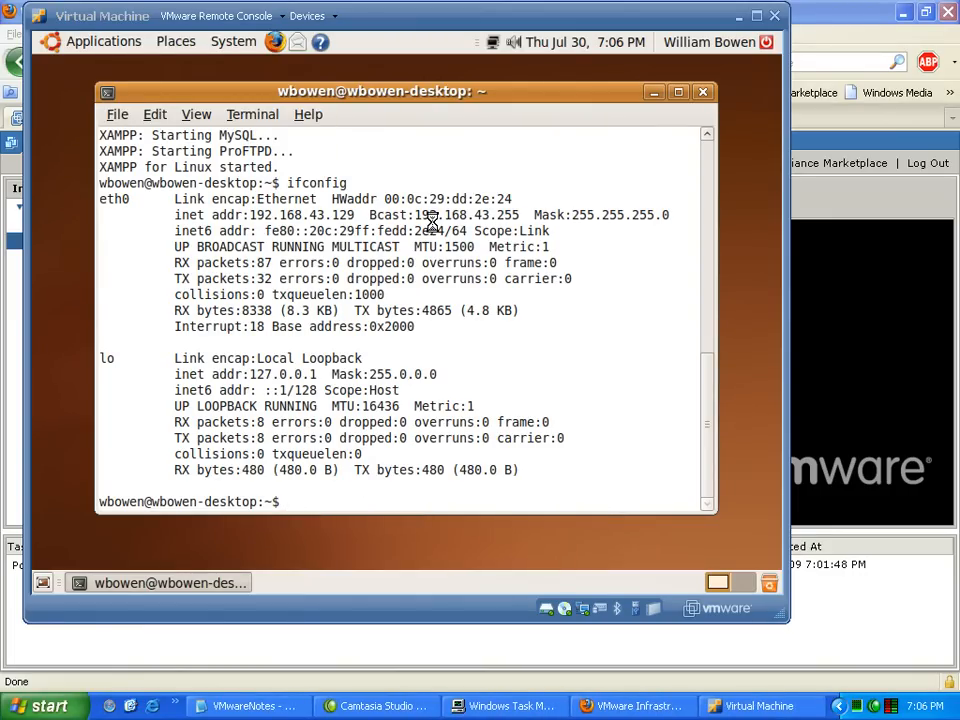
left_click(384, 103)
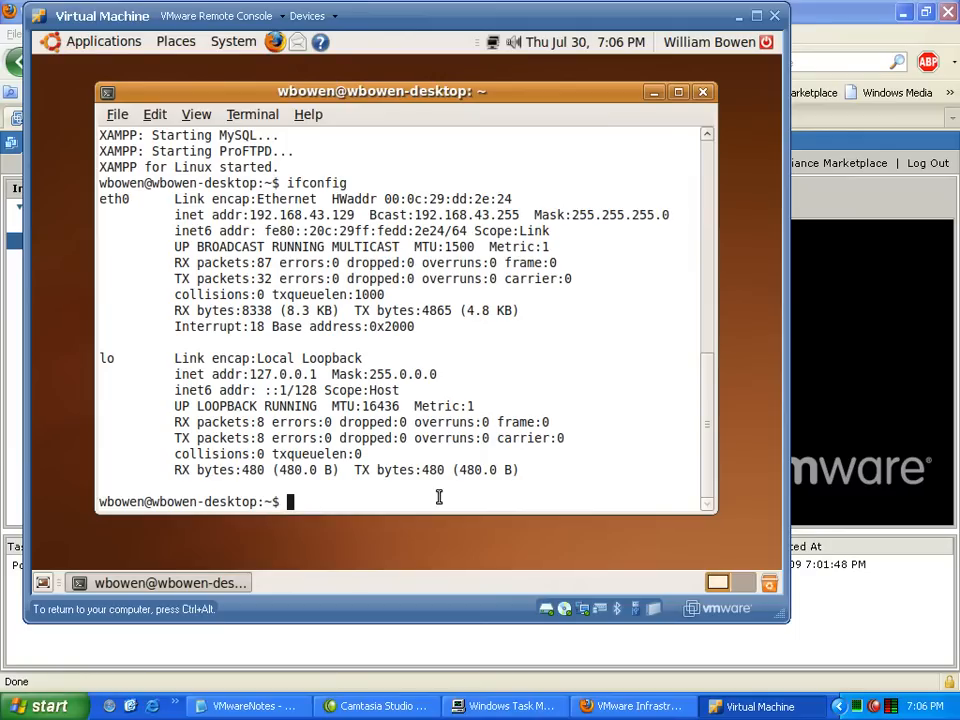
- Release the VM with Ctrl+Alt, bring Firefox forward, and open a new tab
key("ctrl+alt")
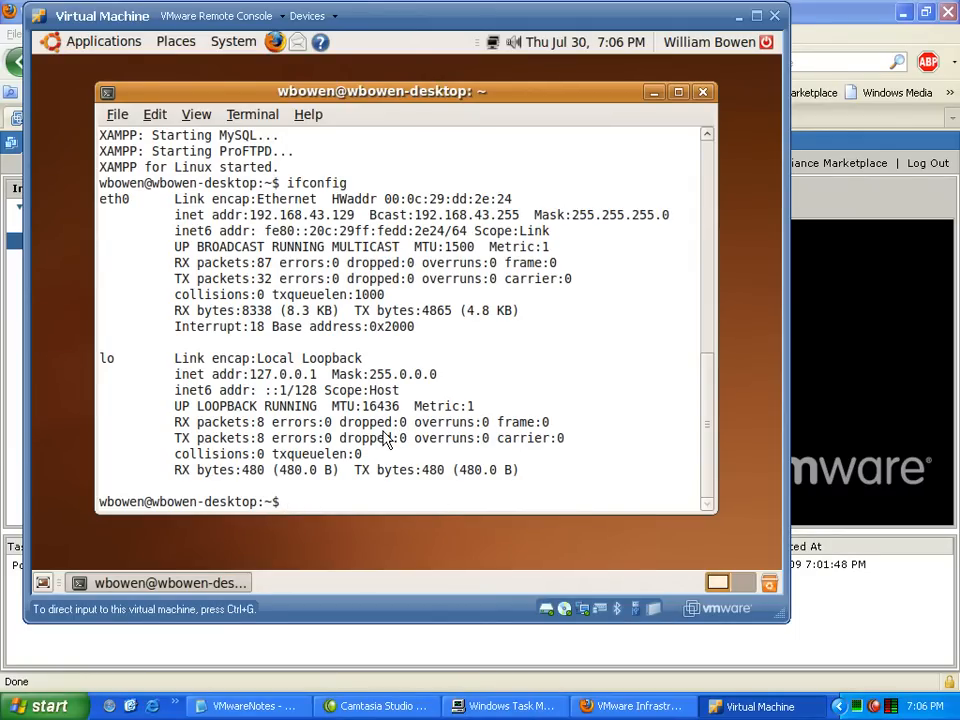
left_click(613, 705)
left_click(9, 37)
left_click(56, 73)
- Load 192.168.43.129 in Firefox to reach the guest's XAMPP splash page
type("1")
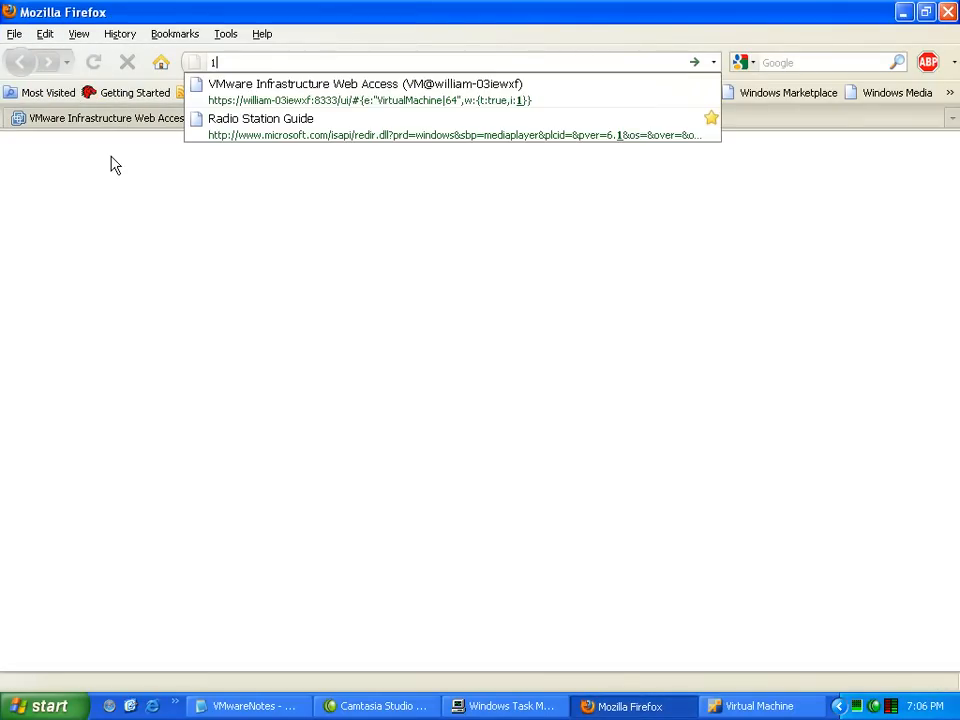
type("92.")
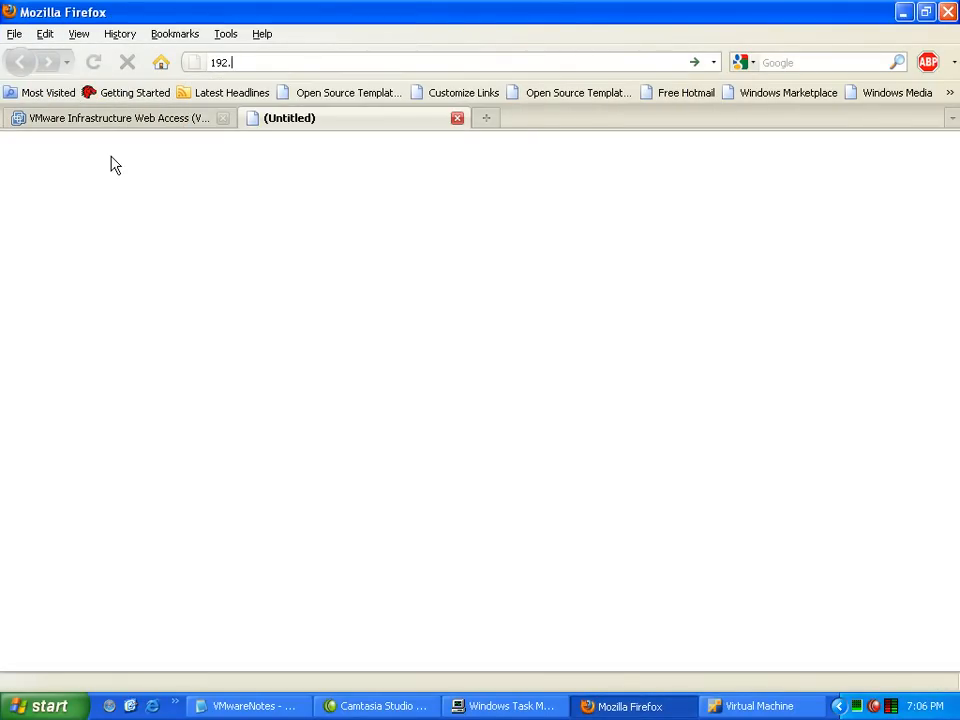
type("168.34")
key("BackSpace")
key("BackSpace")
type("43")
left_click(744, 703)
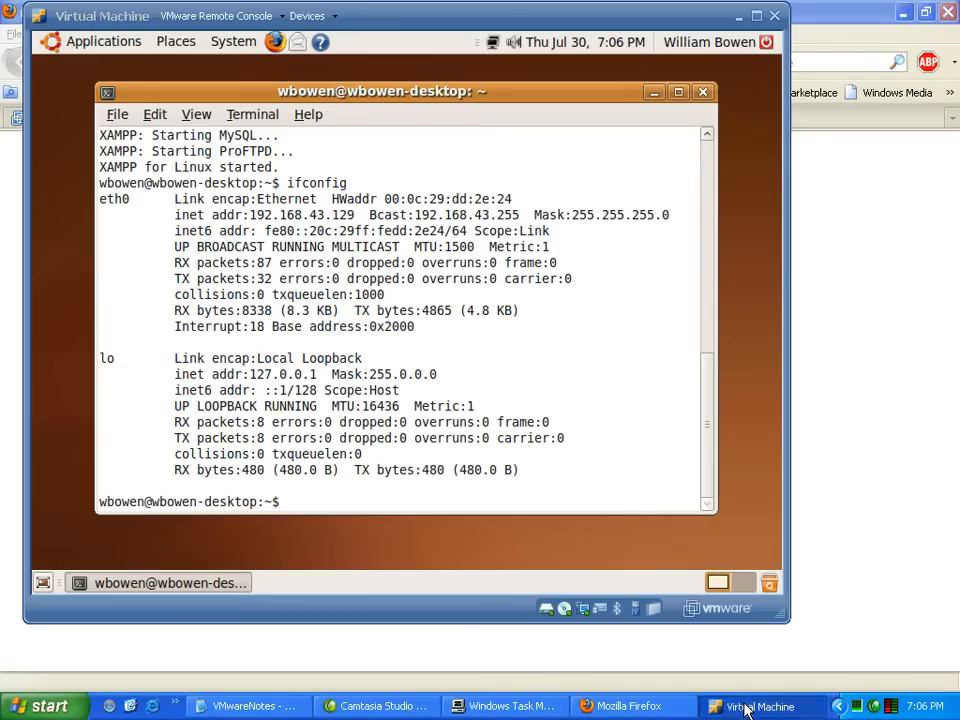
left_click(628, 706)
left_click(303, 62)
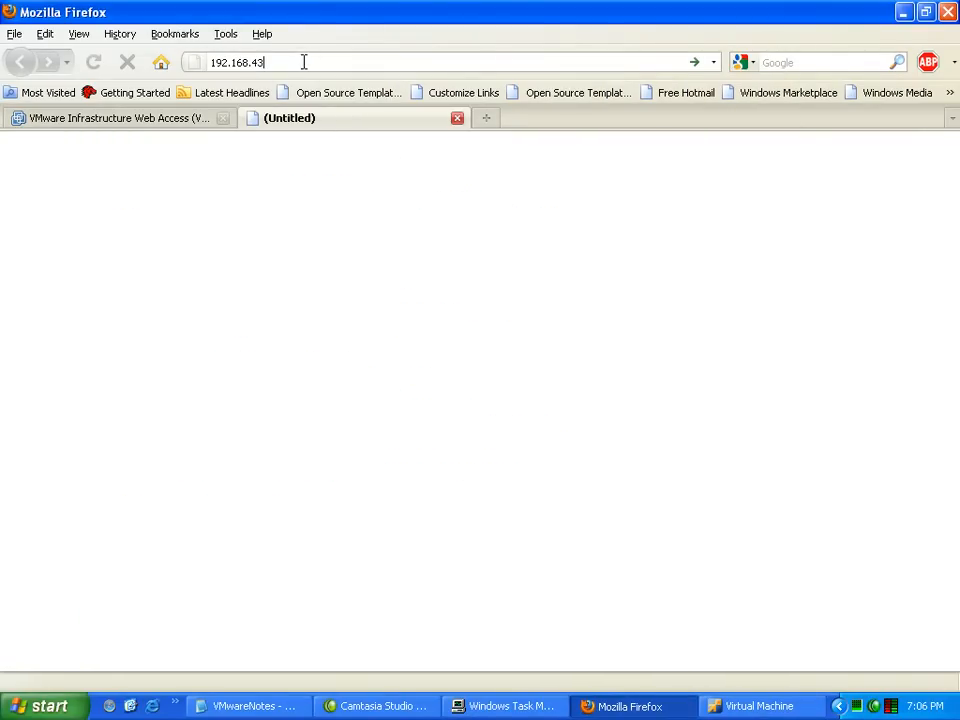
type(".129")
key("Return")
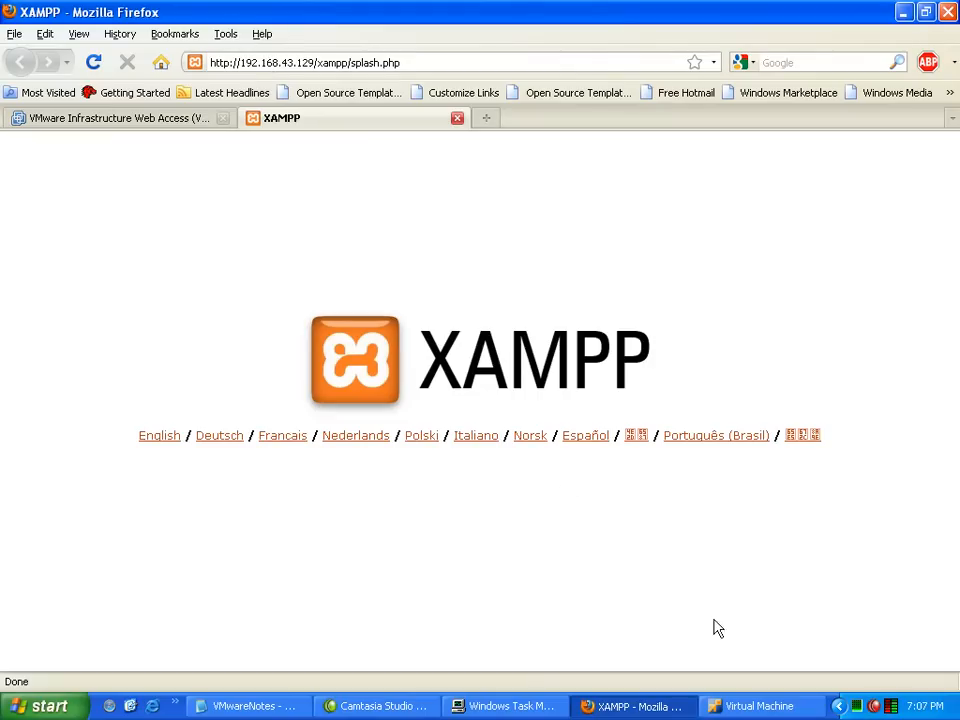
left_click(872, 704)
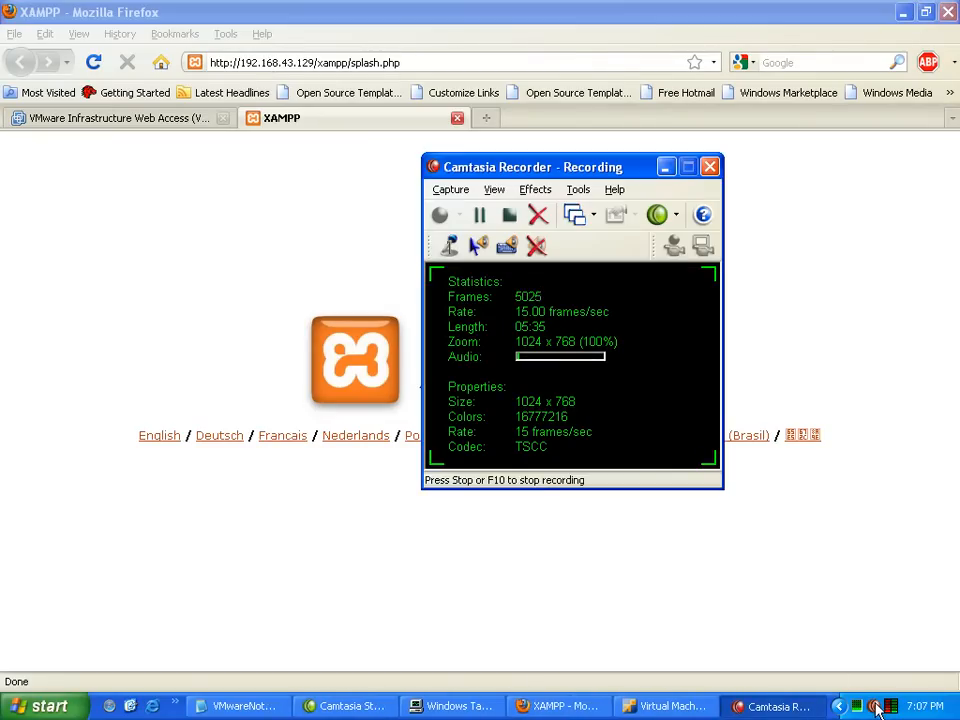
left_click(666, 167)
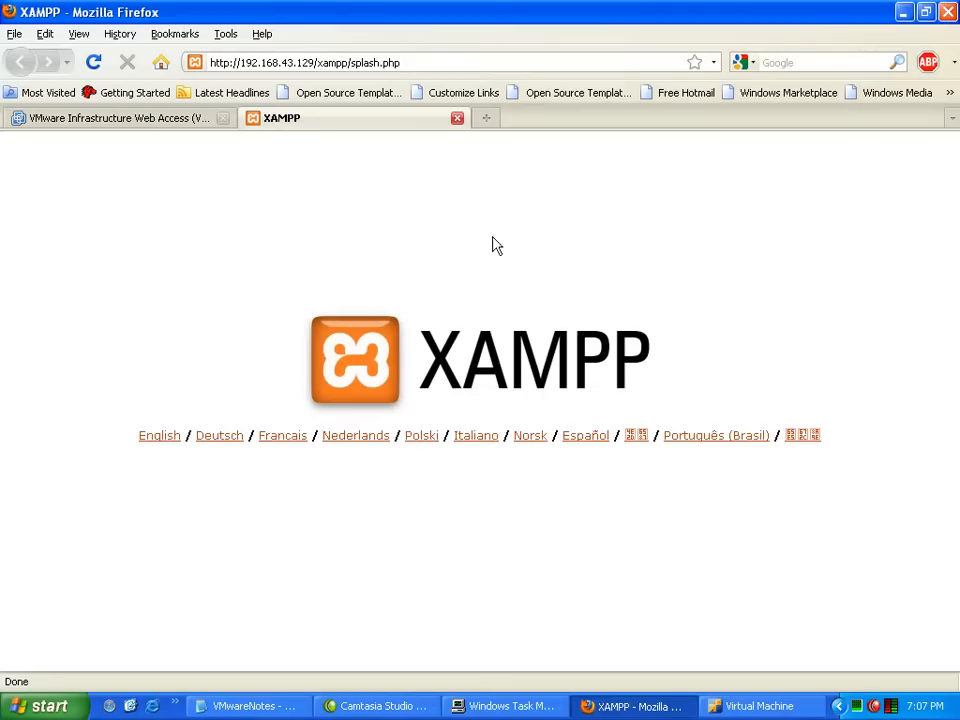
- Close the XAMPP tab, power on DSL Live, and open its console in a new window
left_click(457, 119)
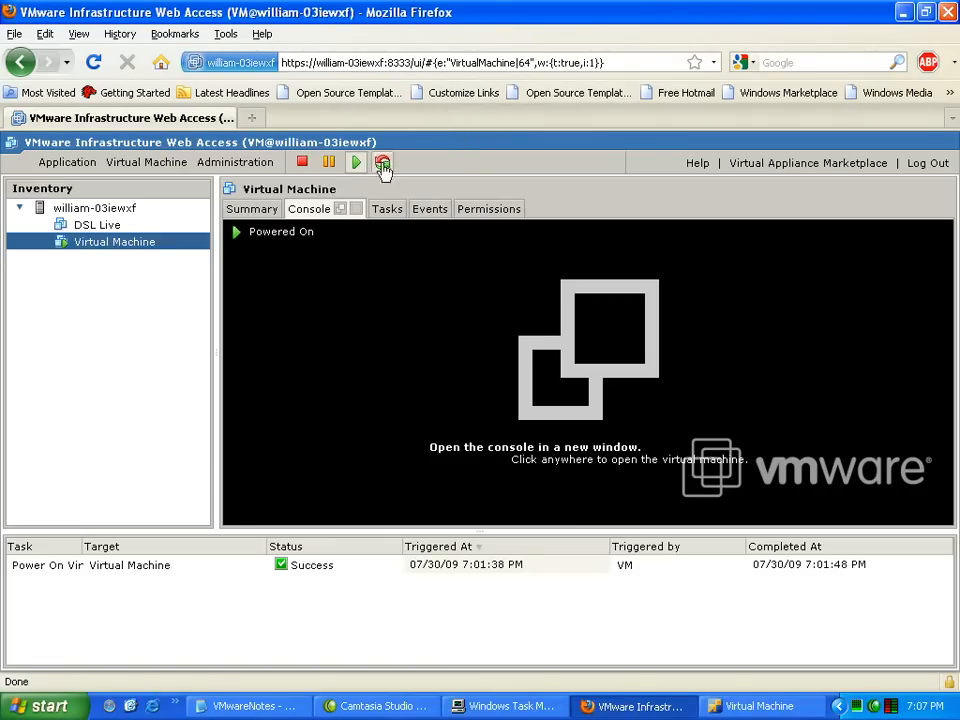
left_click(113, 227)
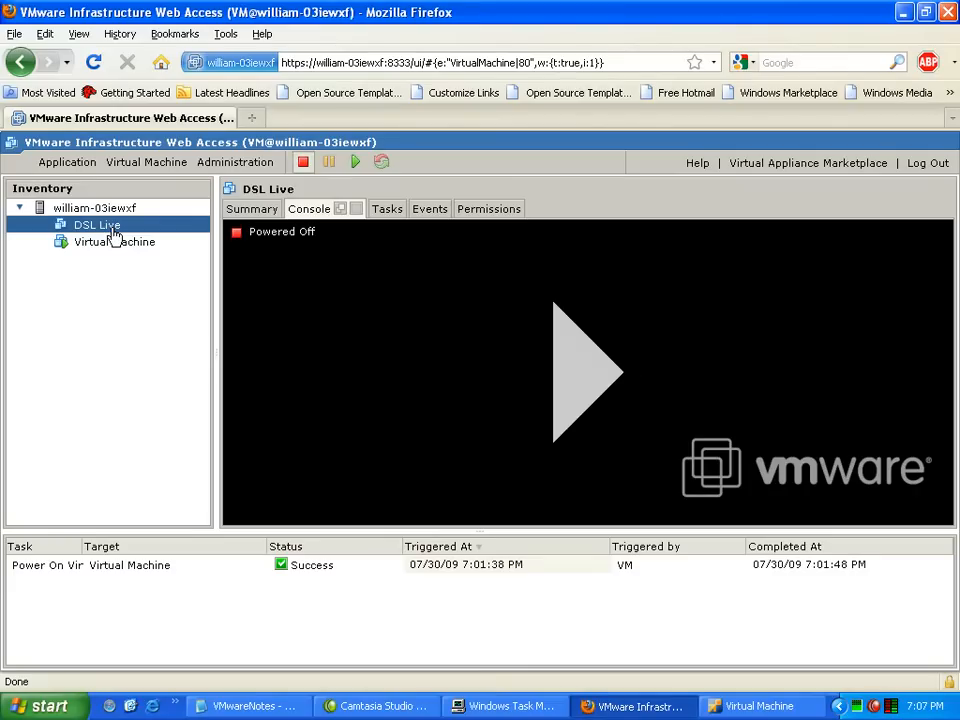
left_click(355, 163)
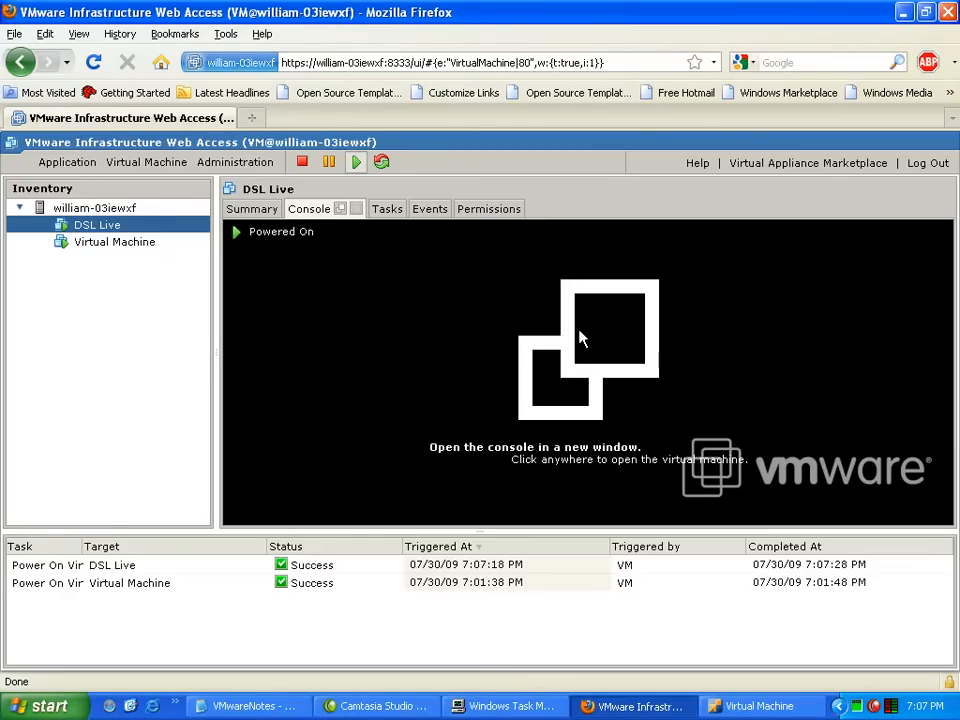
left_click(574, 326)
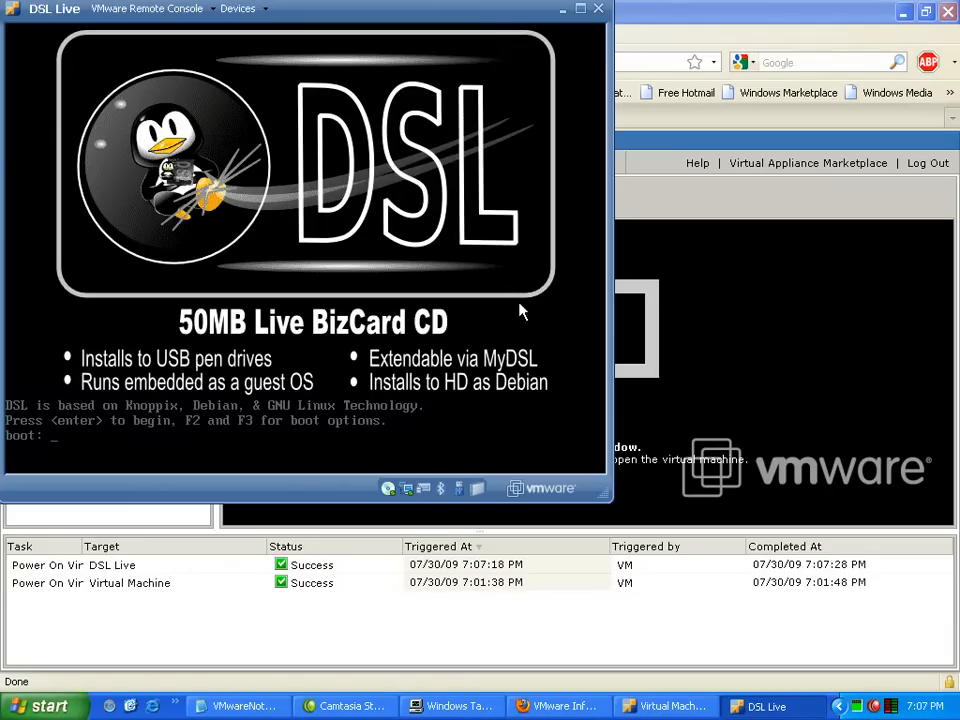
- Boot DSL Live from the boot: prompt to its desktop with Getting Started in Dillo
left_click(537, 313)
key("Return")
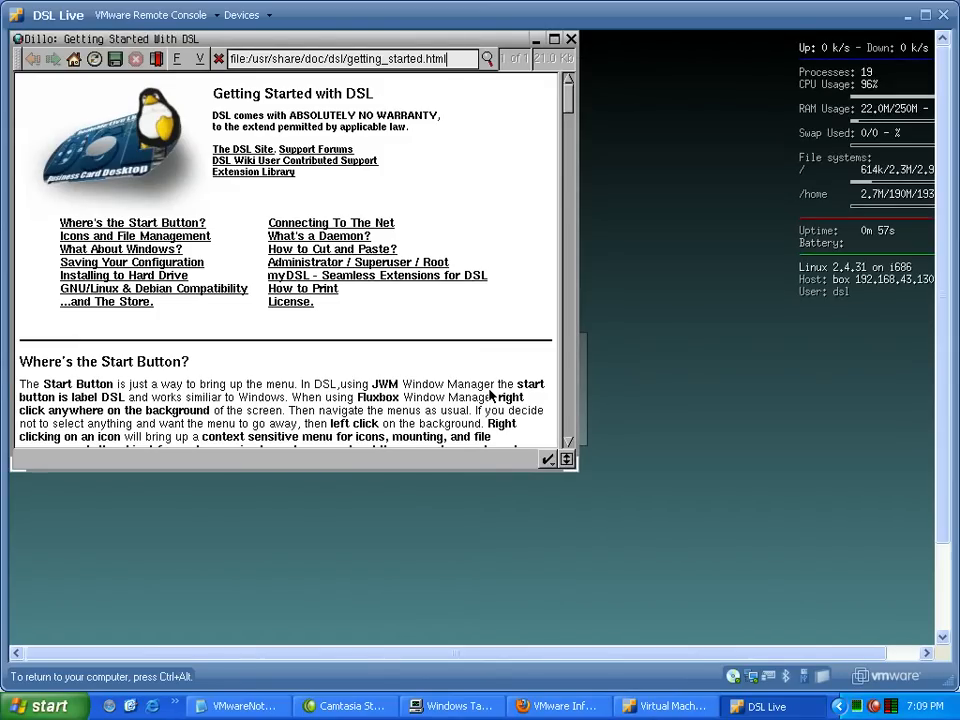
right_click(463, 396)
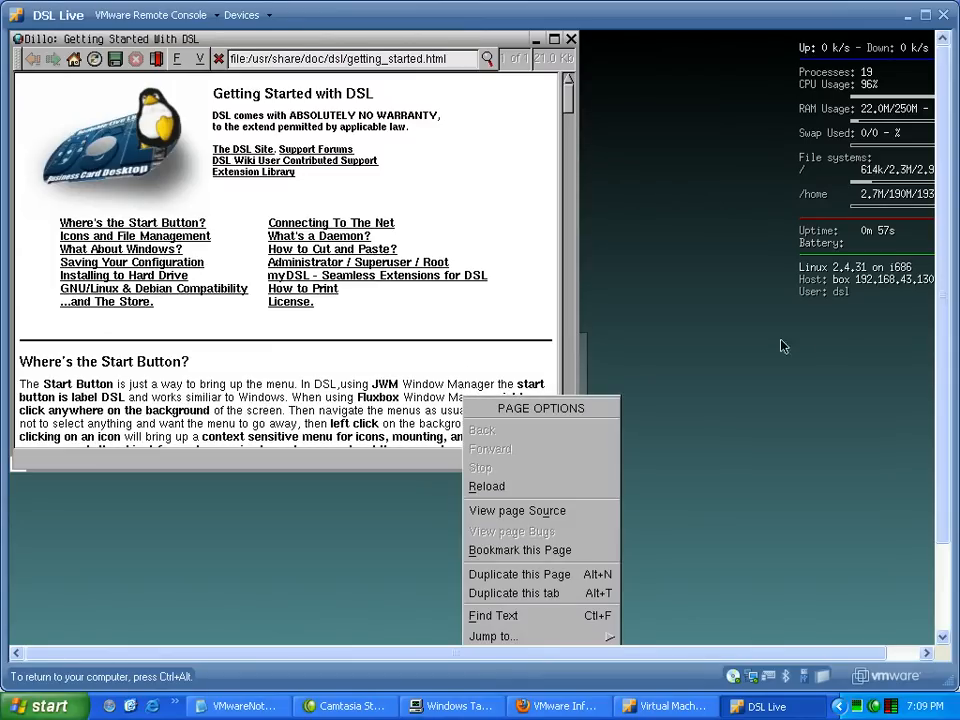
left_click(811, 400)
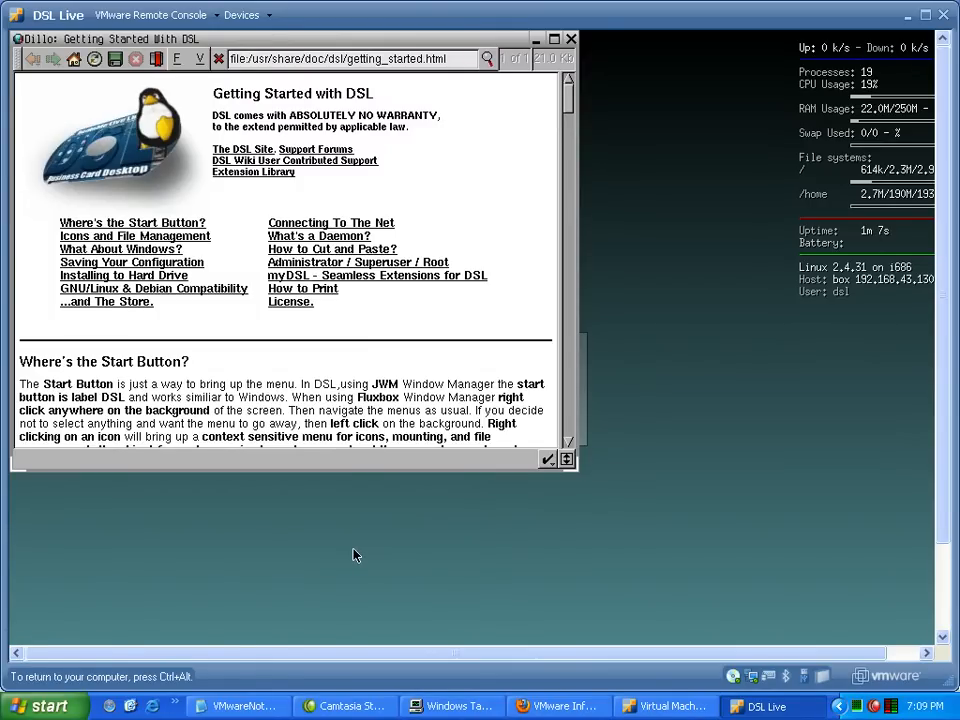
key("ctrl+alt")
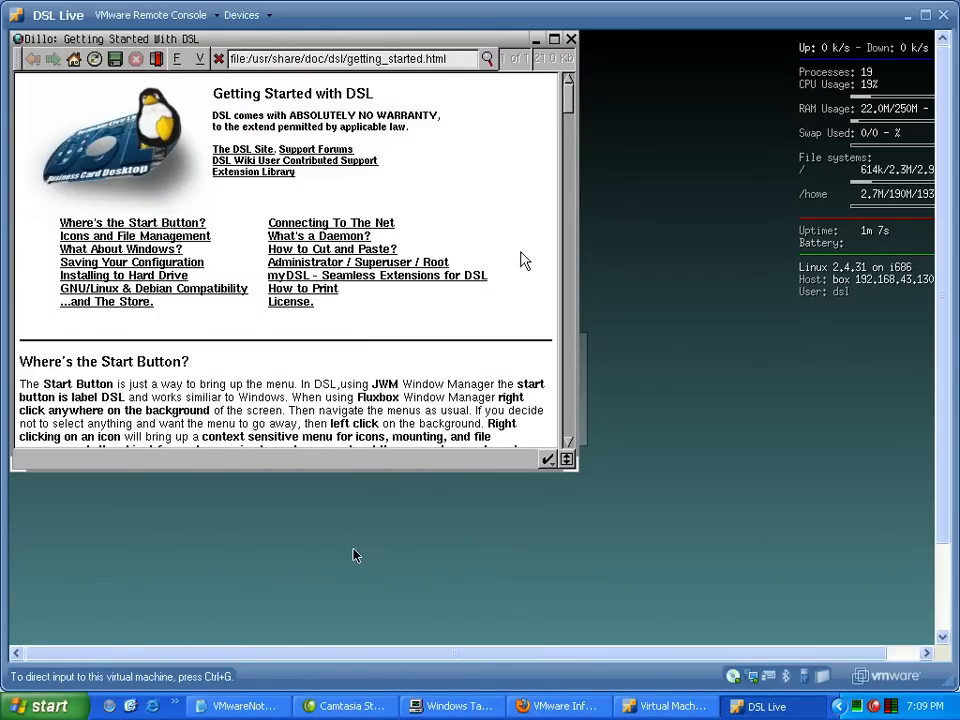
left_click(530, 707)
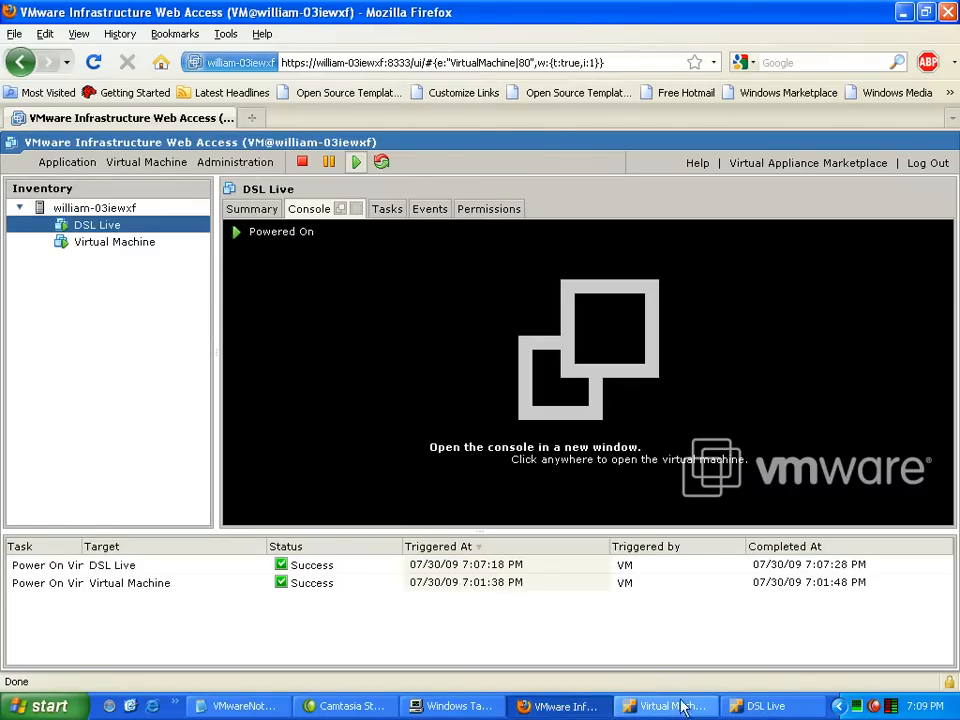
left_click(683, 708)
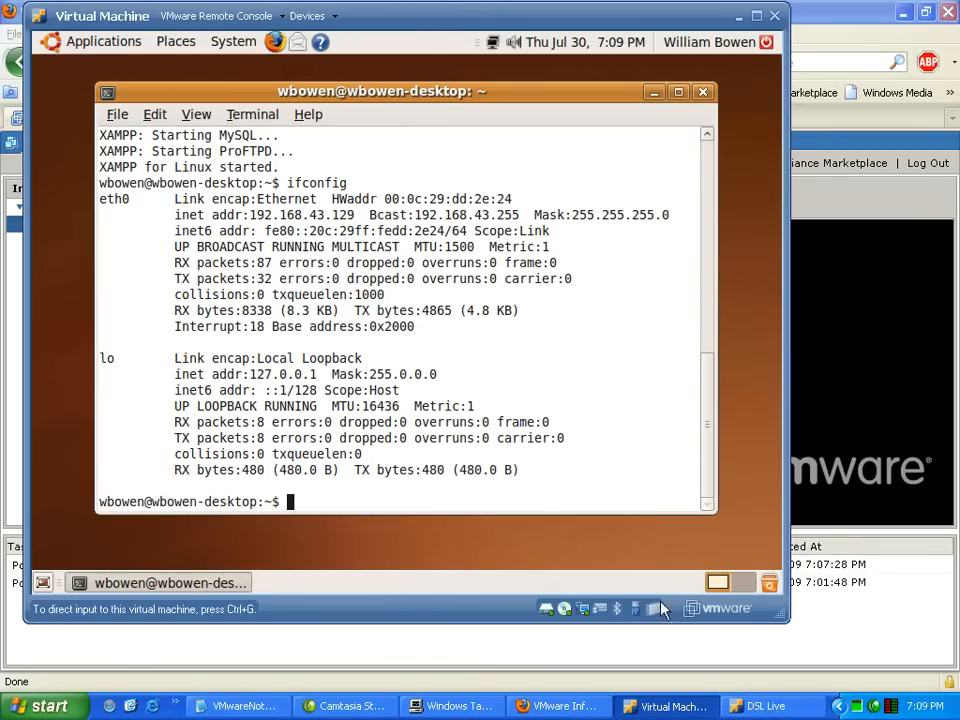
left_click(755, 706)
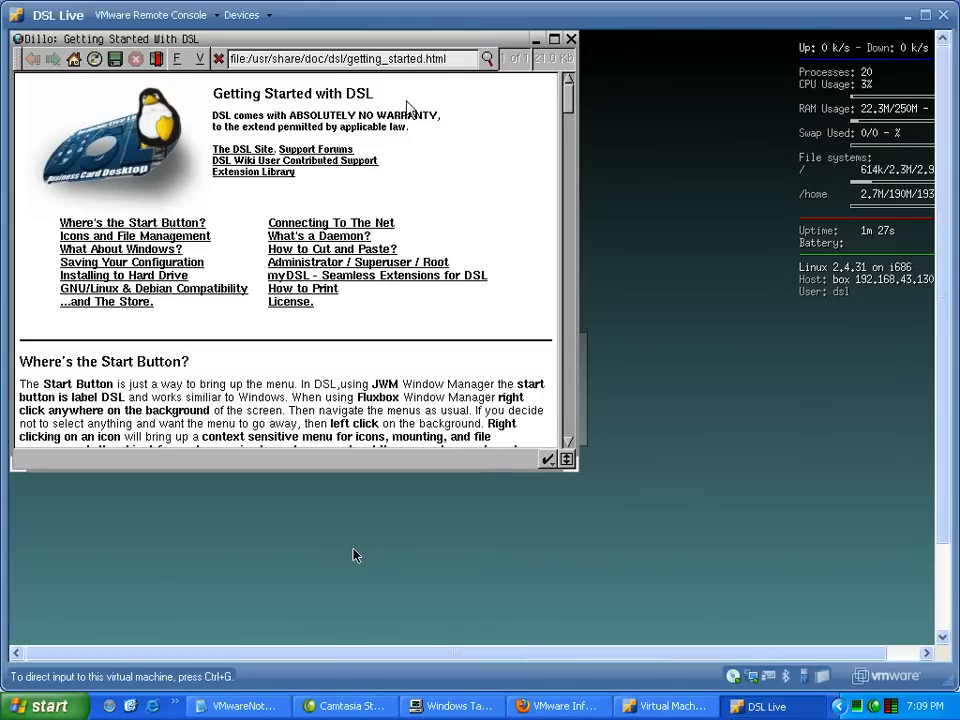
right_click(353, 555)
left_click(251, 525)
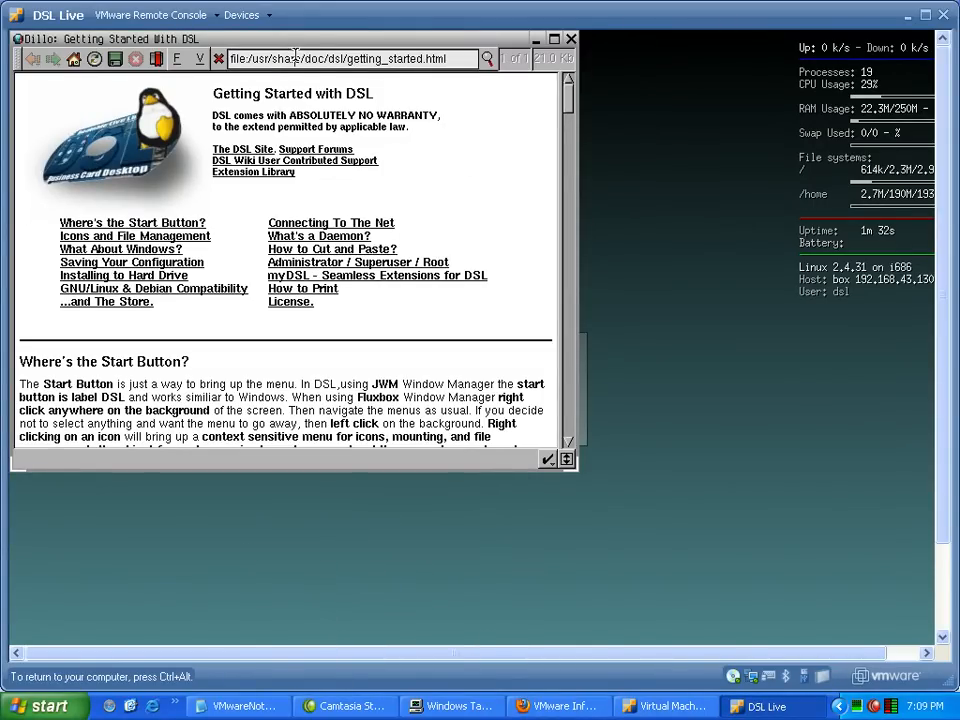
- Replace Dillo's address with 192.168.43.129 to show the XAMPP splash page, then release input to the host
left_click_drag(470, 58, 366, 58)
left_click(218, 58)
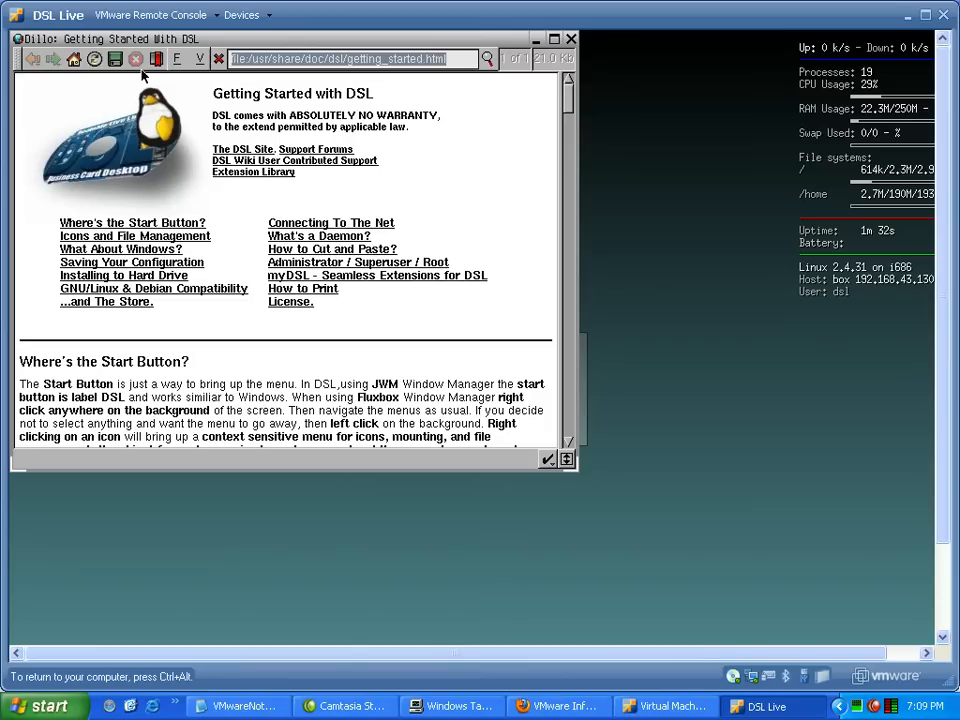
type("192")
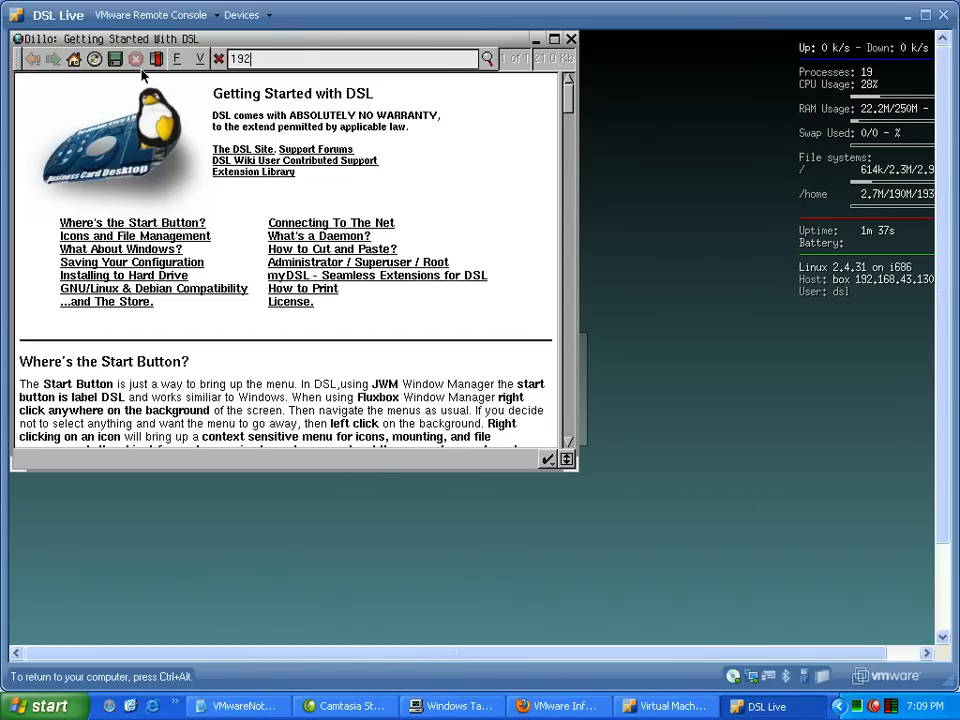
type(".168.")
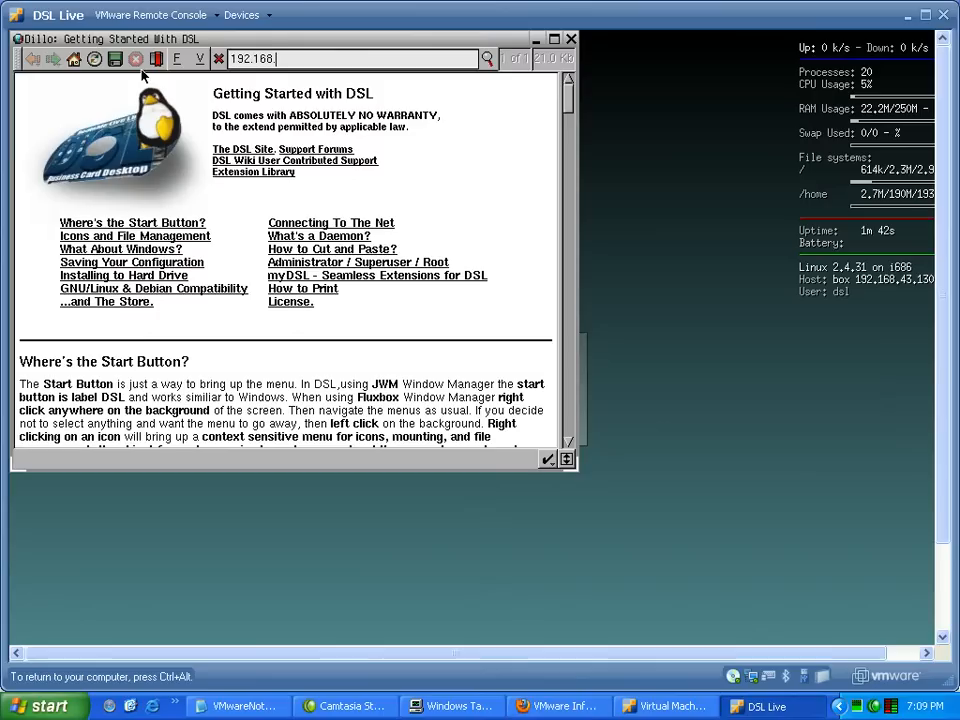
type("43.129")
key("Return")
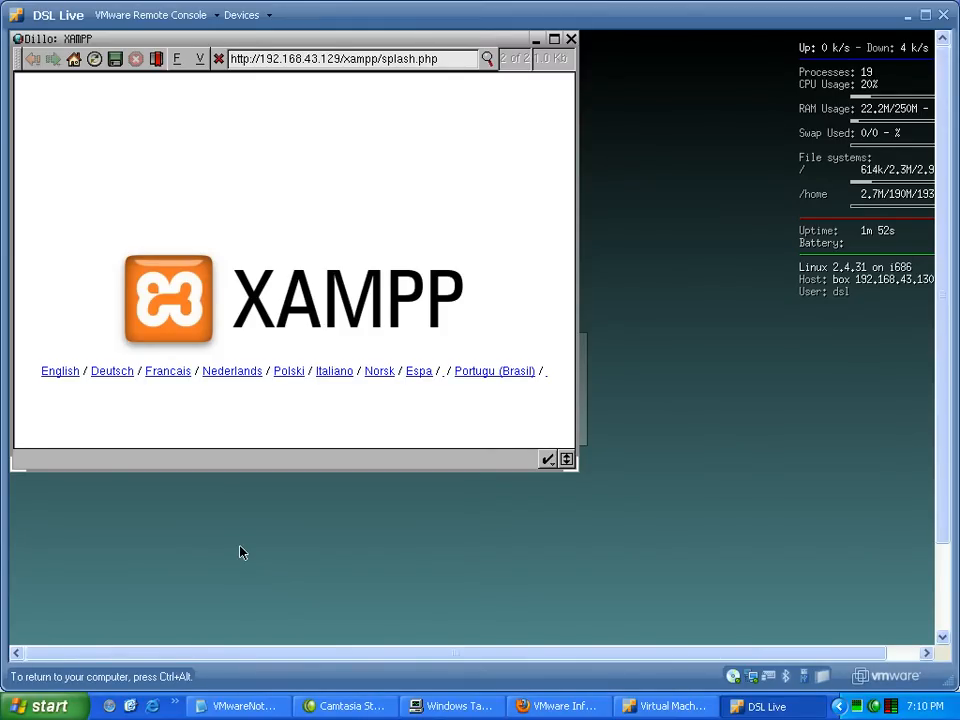
key("ctrl+alt")
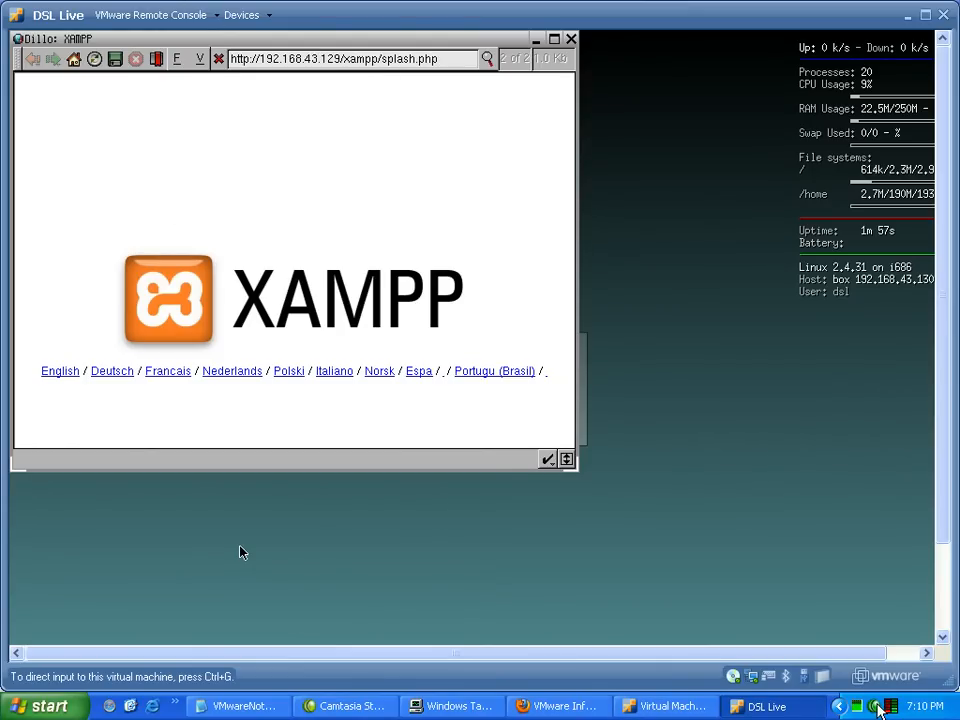
left_click(876, 708)
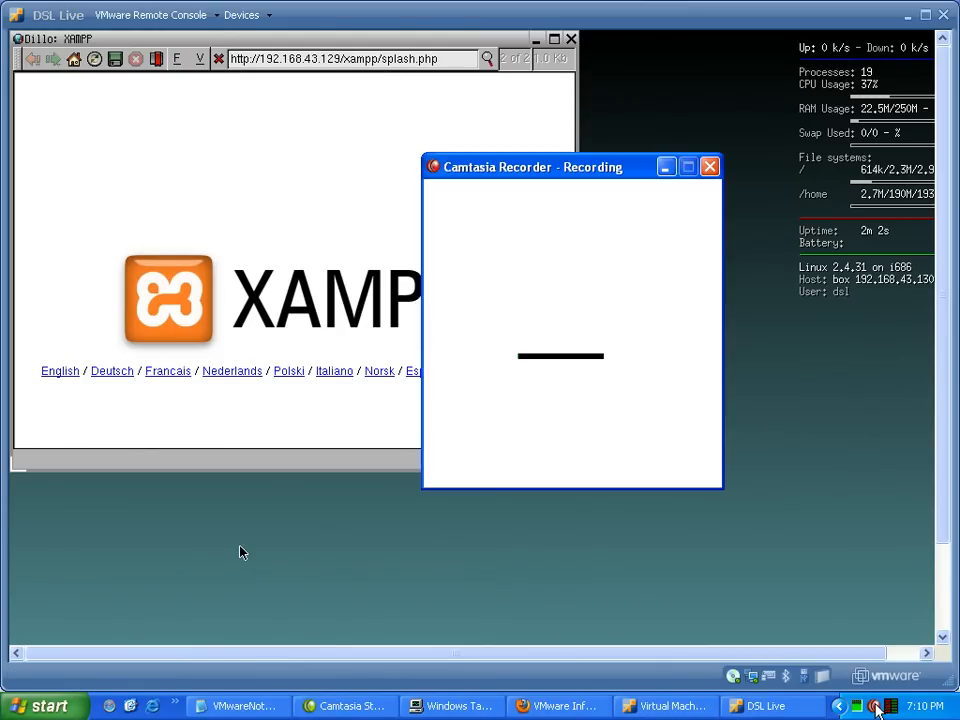